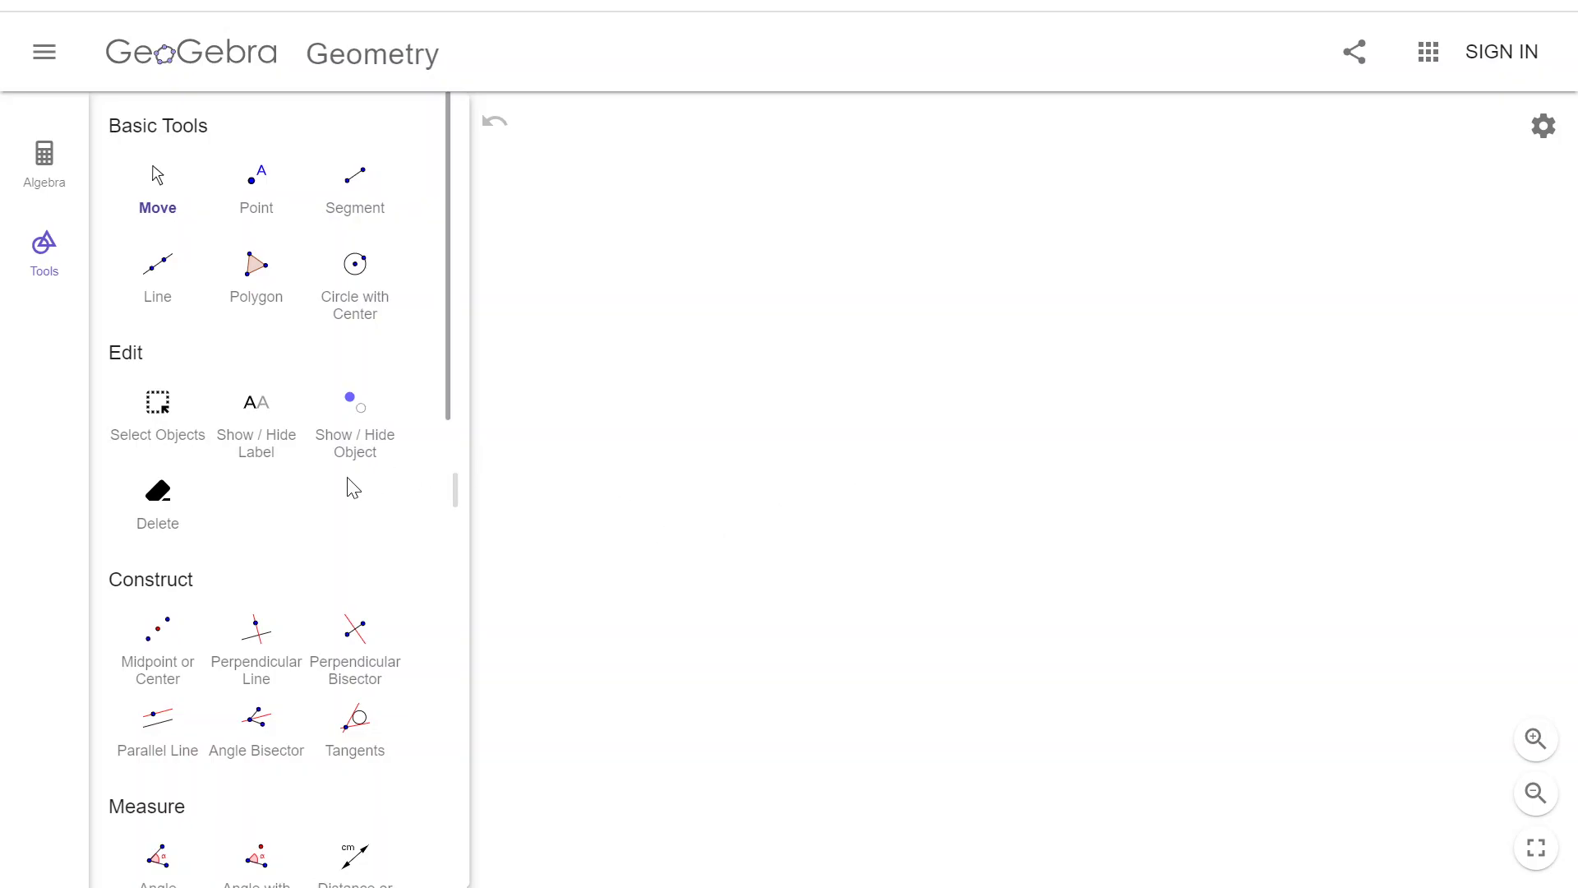
Step: Draw rays AB and AC from a shared vertex A, plus a separate ray from D through E
{"action": "scroll", "coordinate": [353, 485], "scroll_direction": "down", "scroll_amount": 5}
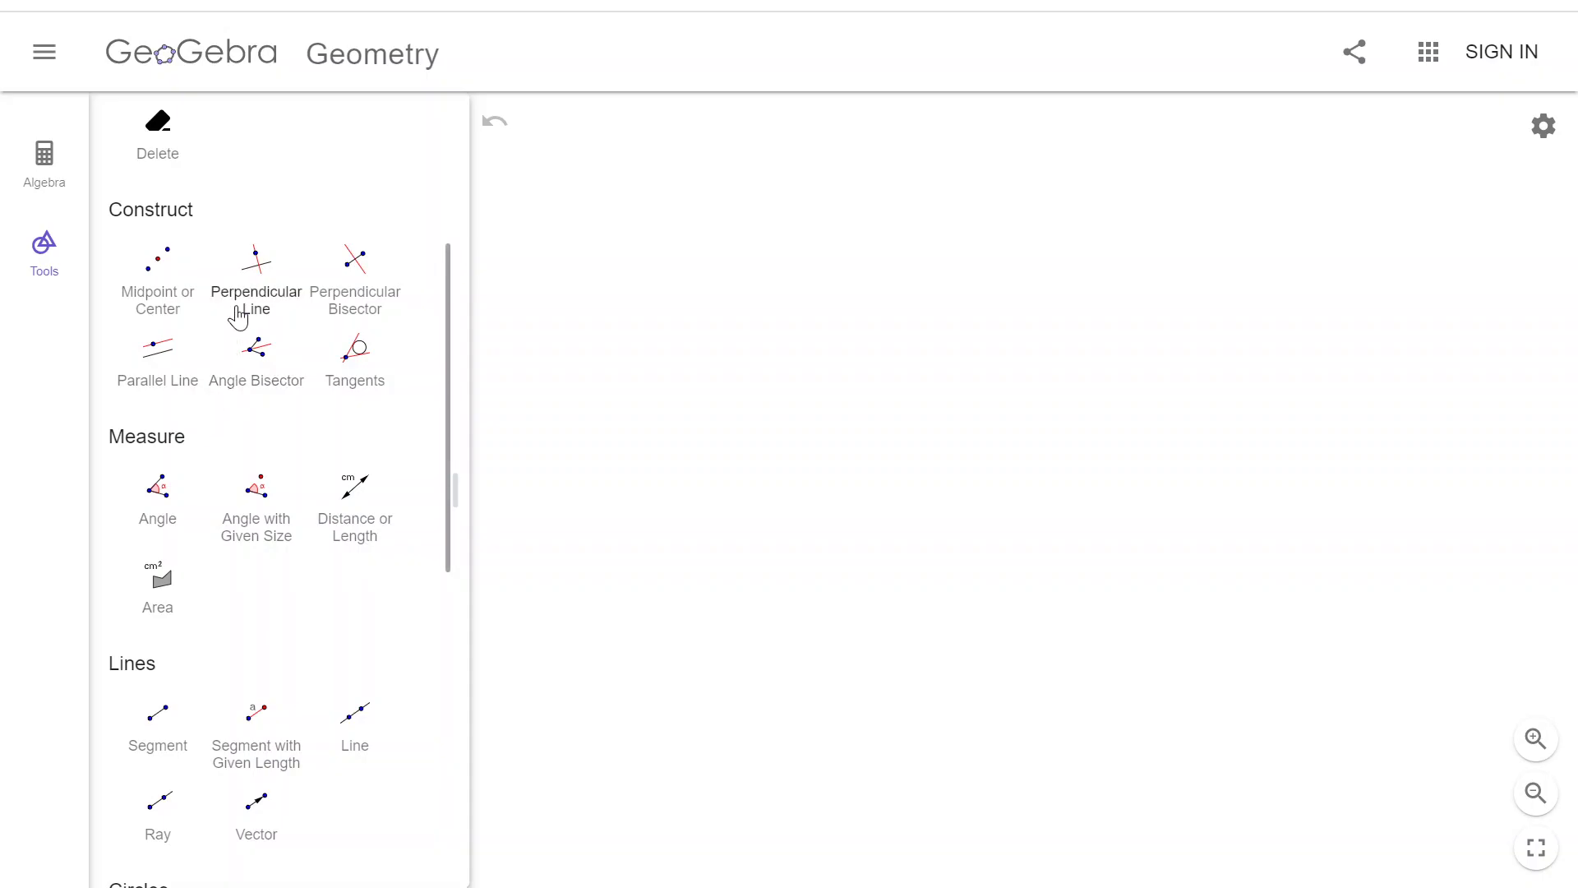
{"action": "scroll", "coordinate": [177, 526], "scroll_direction": "down", "scroll_amount": 5}
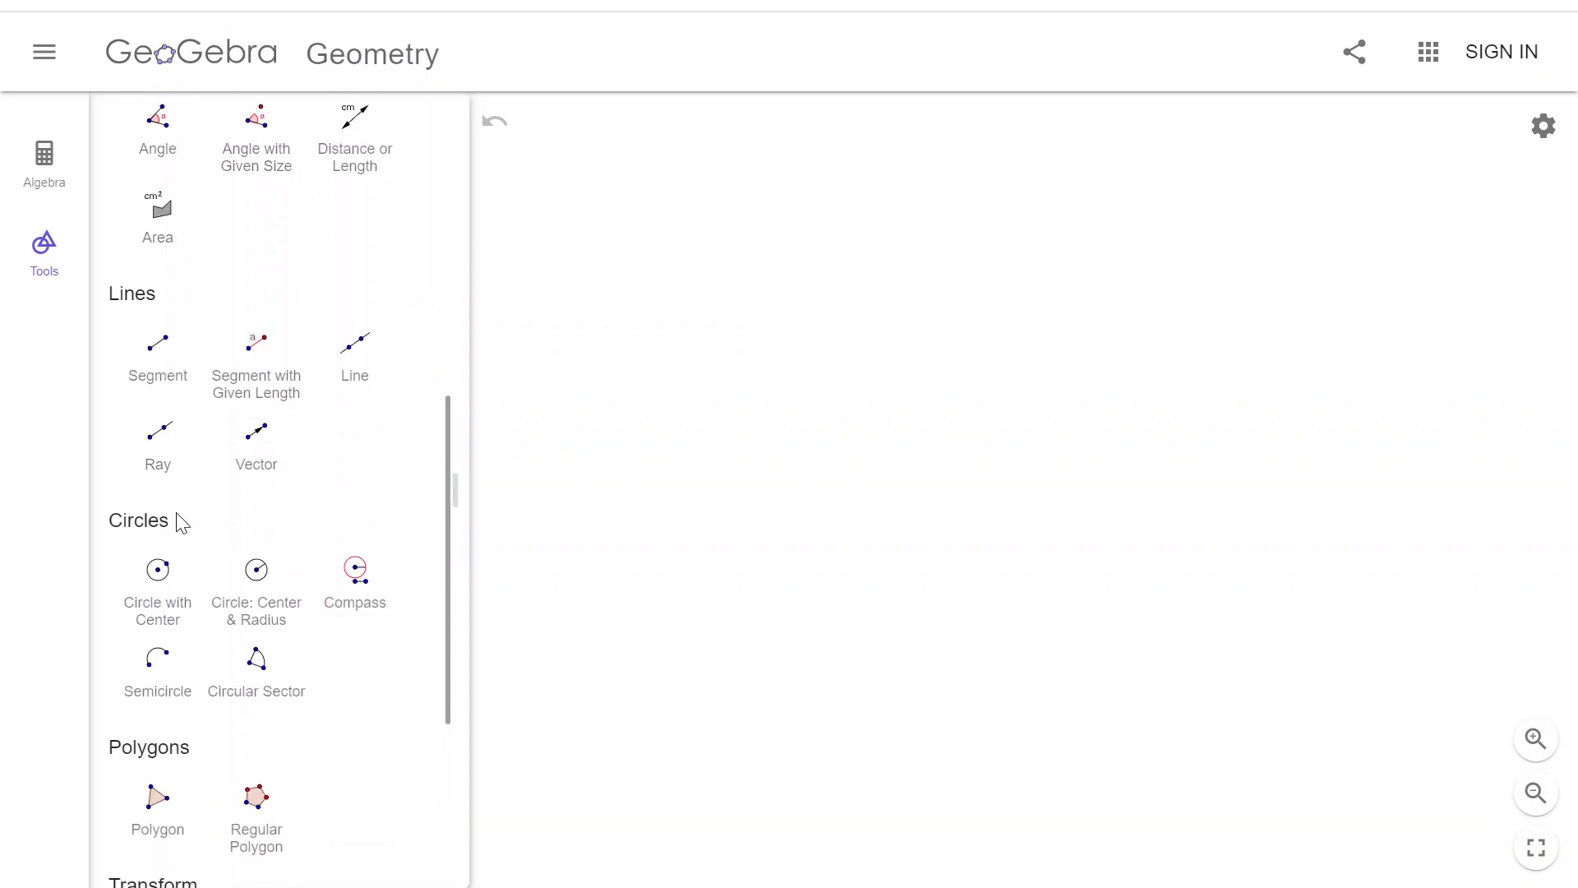
{"action": "left_click", "coordinate": [157, 452]}
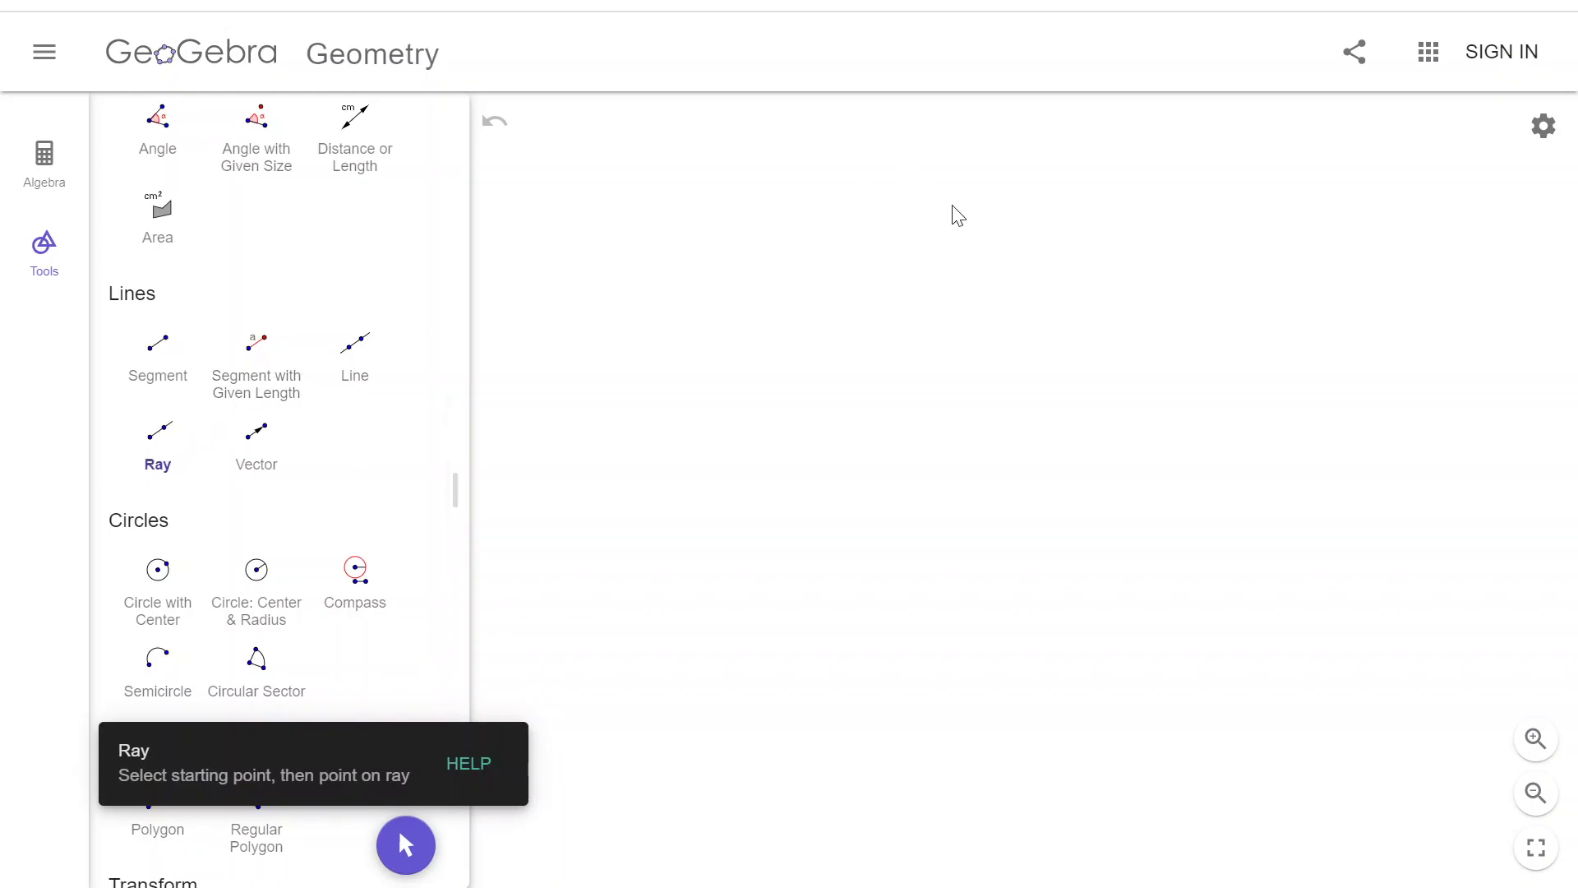
{"action": "left_click", "coordinate": [860, 211]}
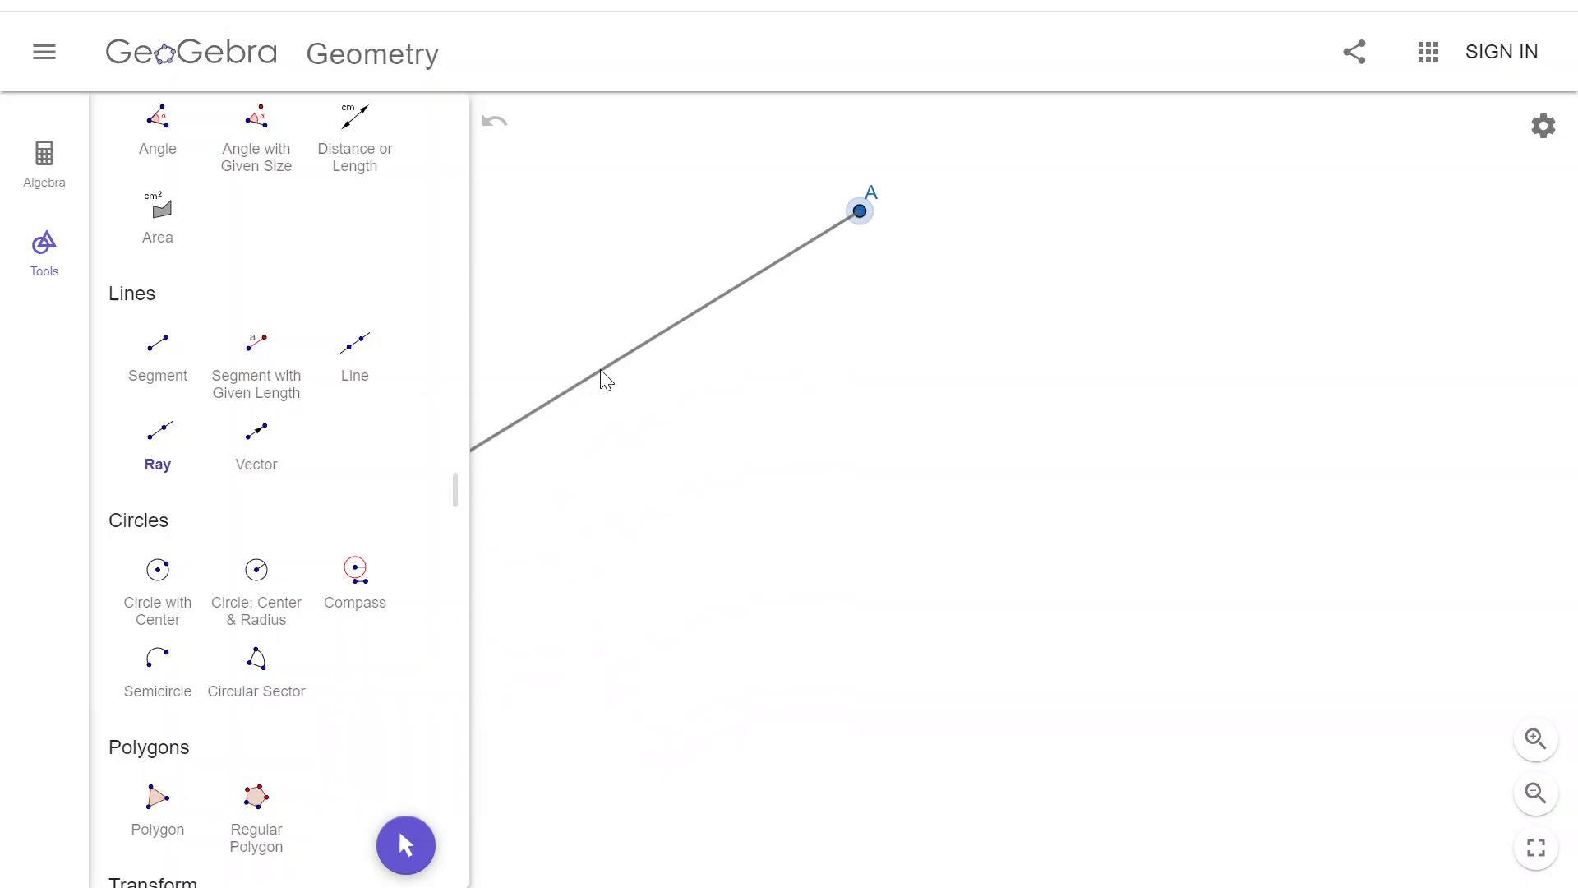
{"action": "left_click", "coordinate": [665, 337]}
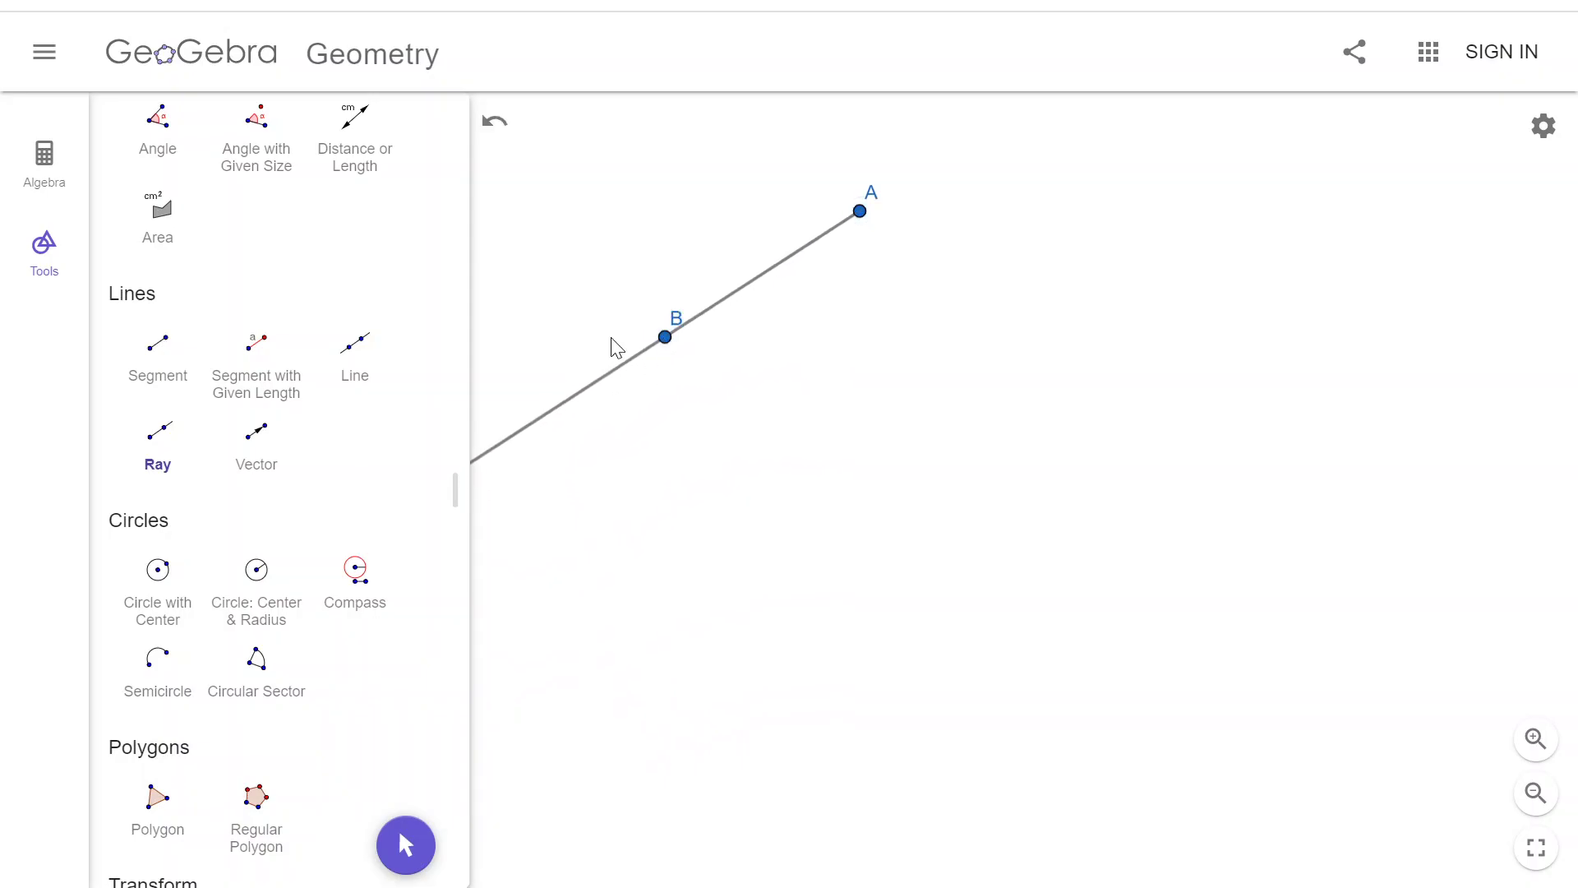
{"action": "left_click", "coordinate": [860, 212]}
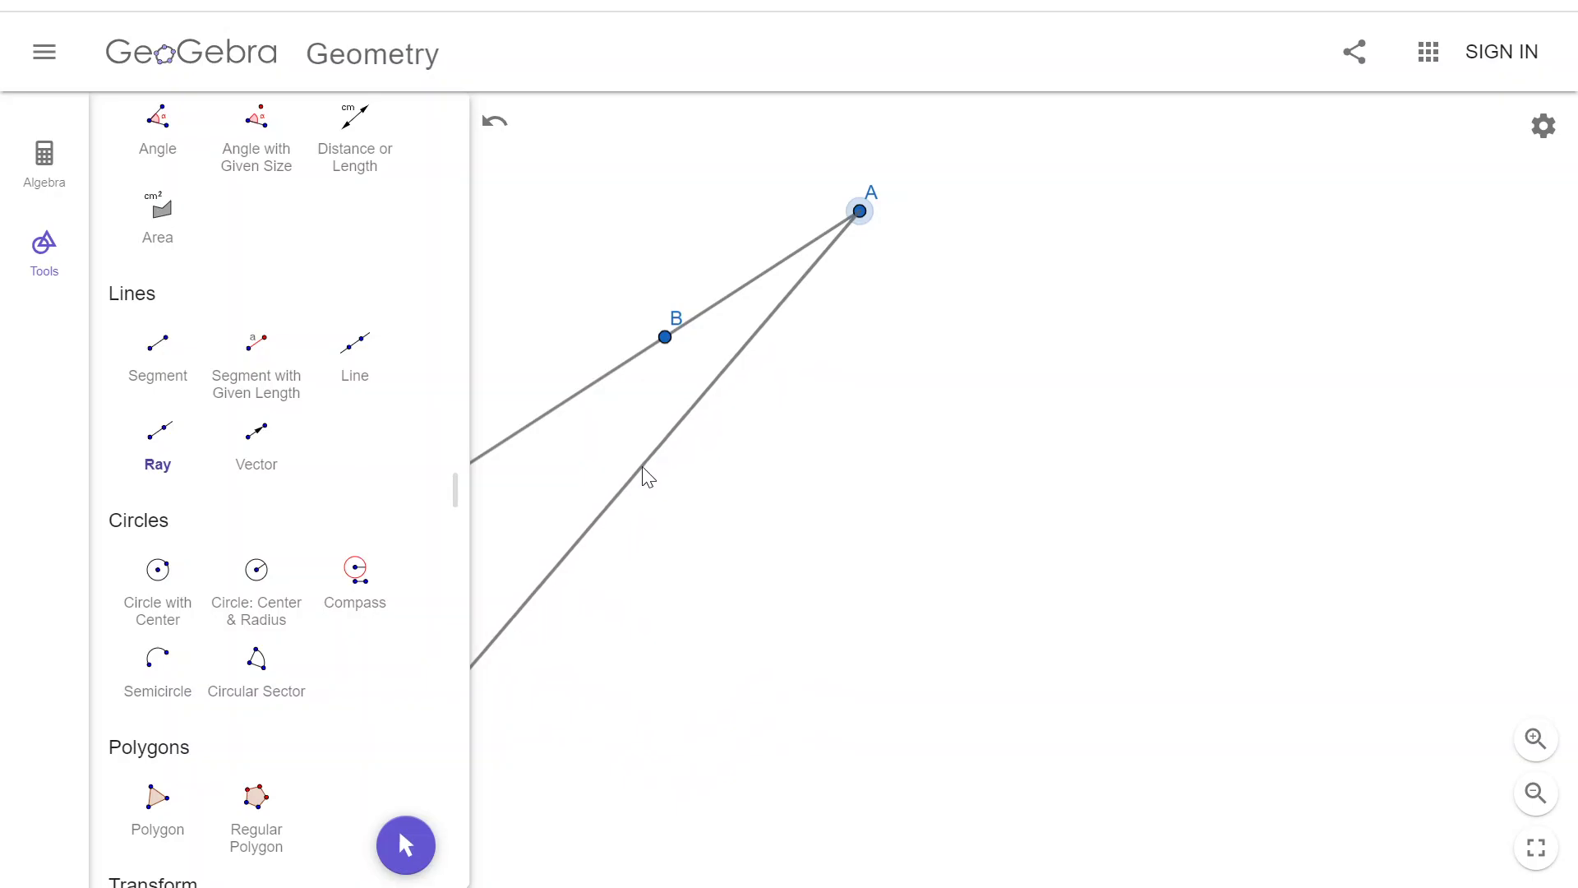
{"action": "left_click", "coordinate": [638, 472]}
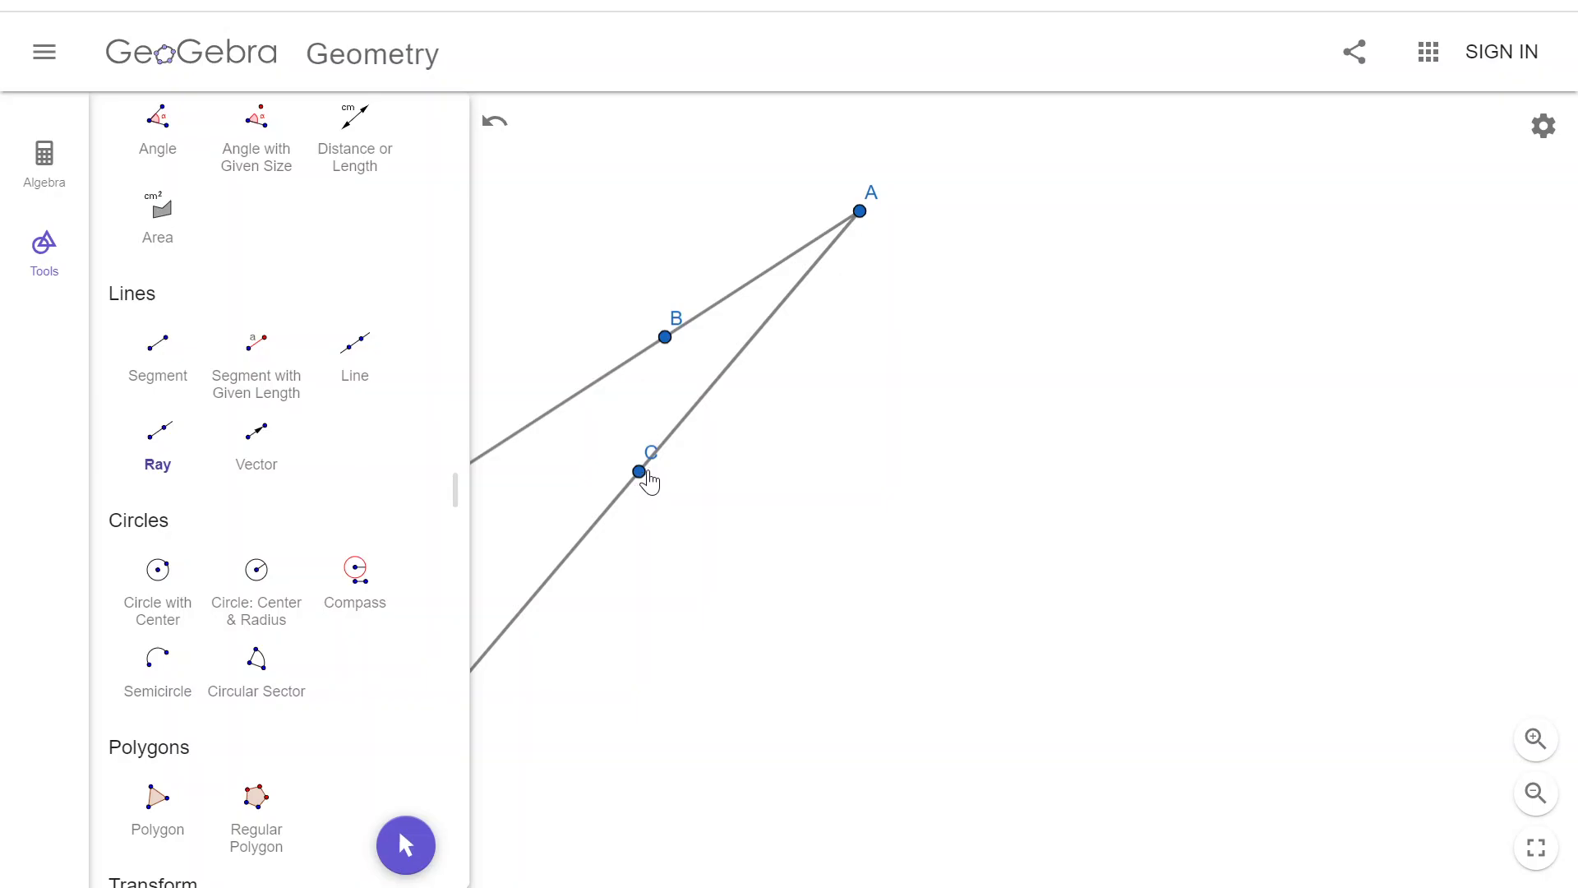
{"action": "left_click", "coordinate": [911, 471]}
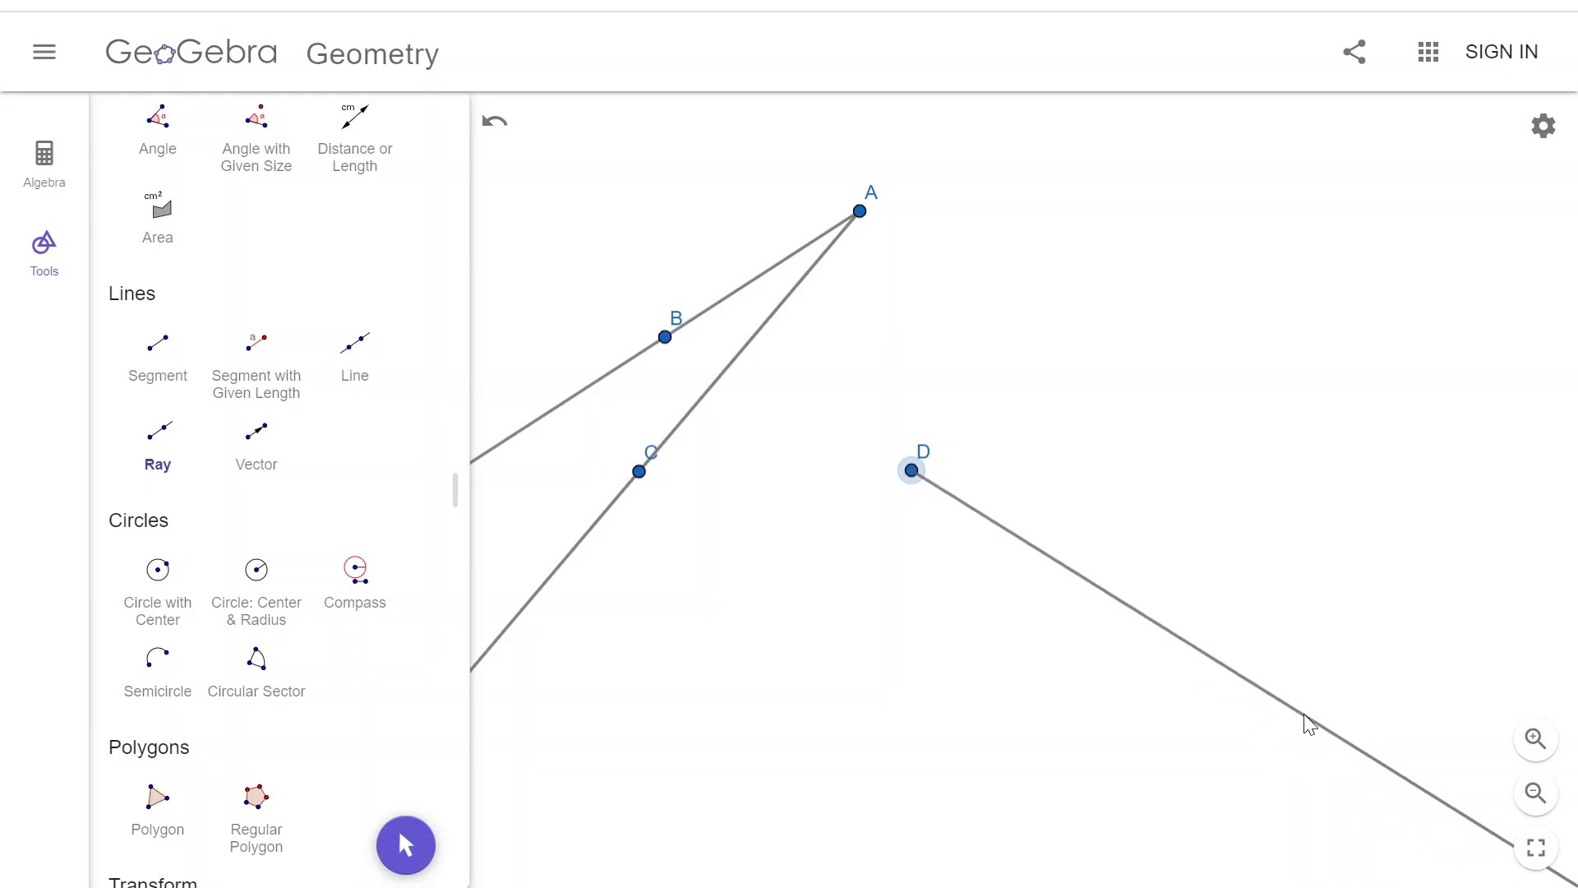
{"action": "left_click", "coordinate": [1319, 720]}
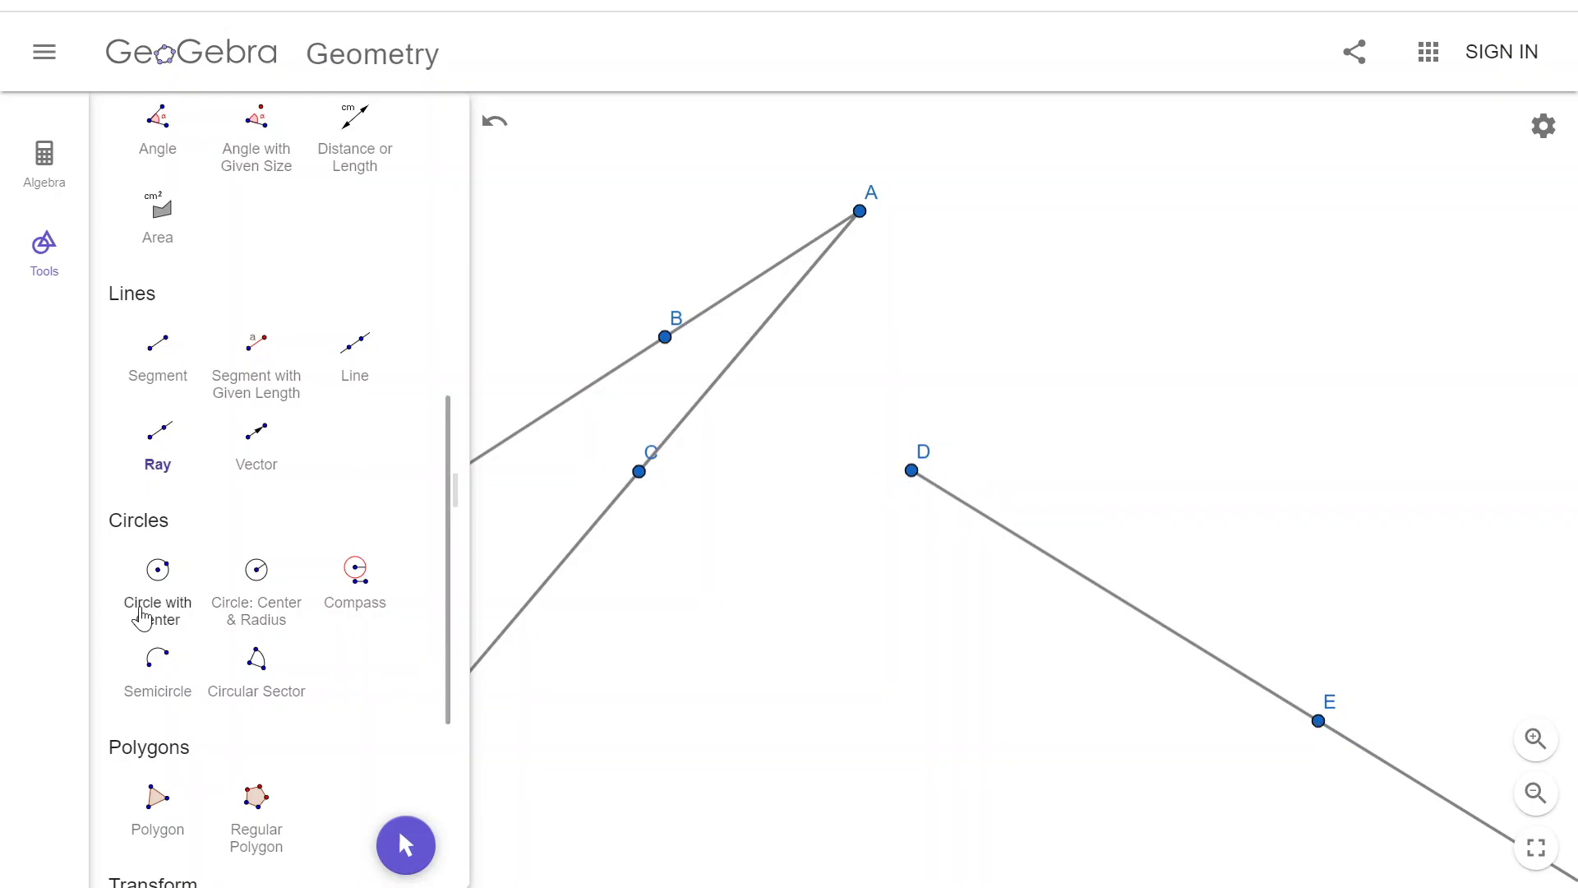
Step: Draw a compass circle centred at vertex A with radius AB
{"action": "left_click", "coordinate": [362, 594]}
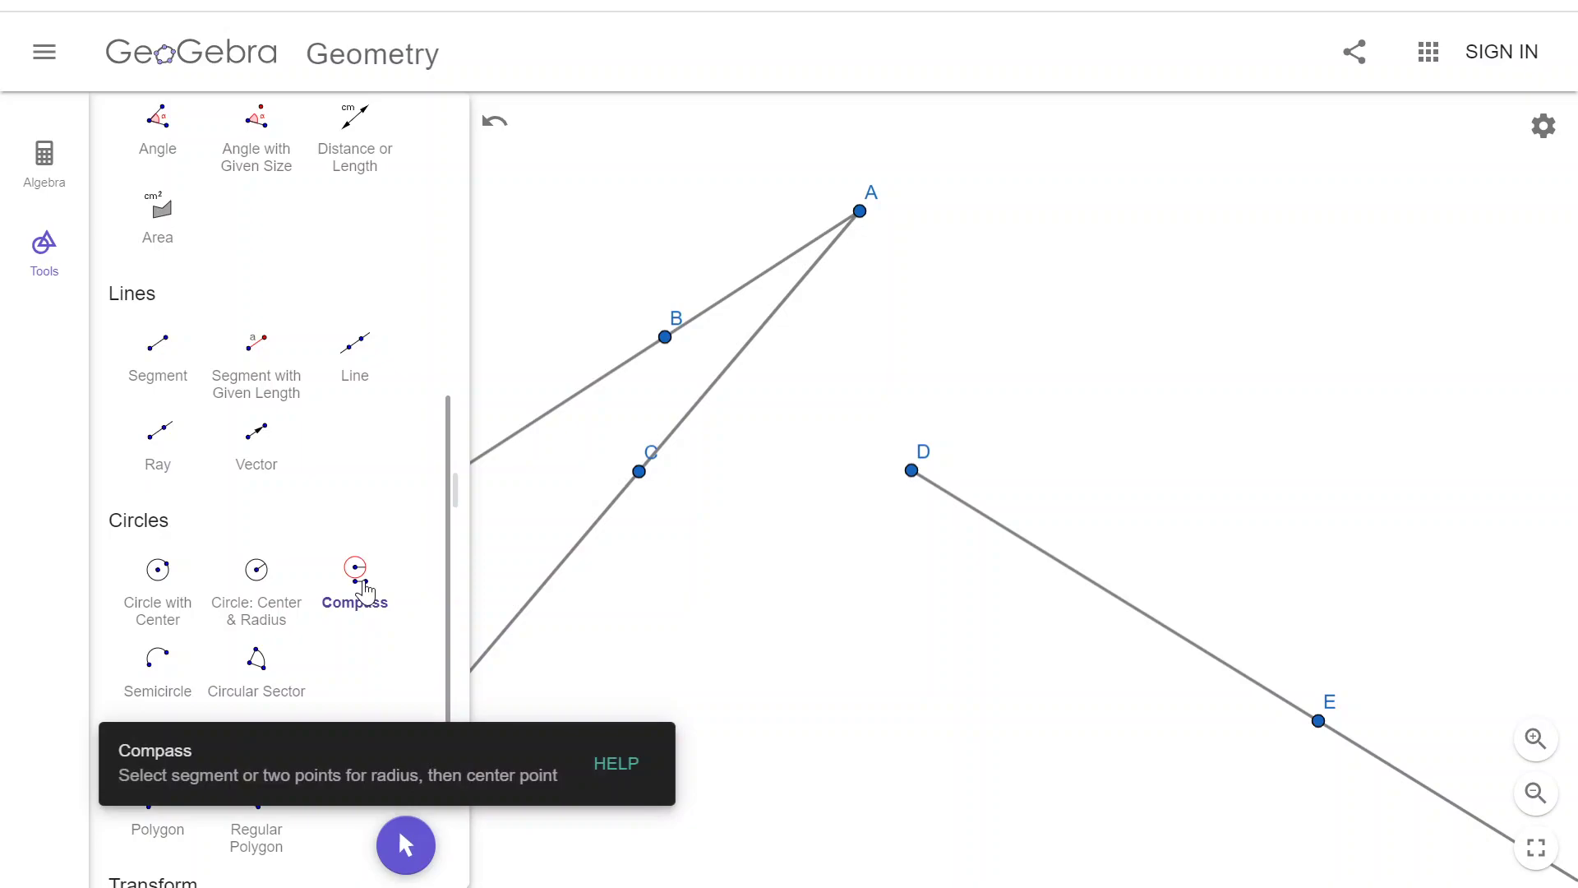
{"action": "left_click", "coordinate": [860, 212]}
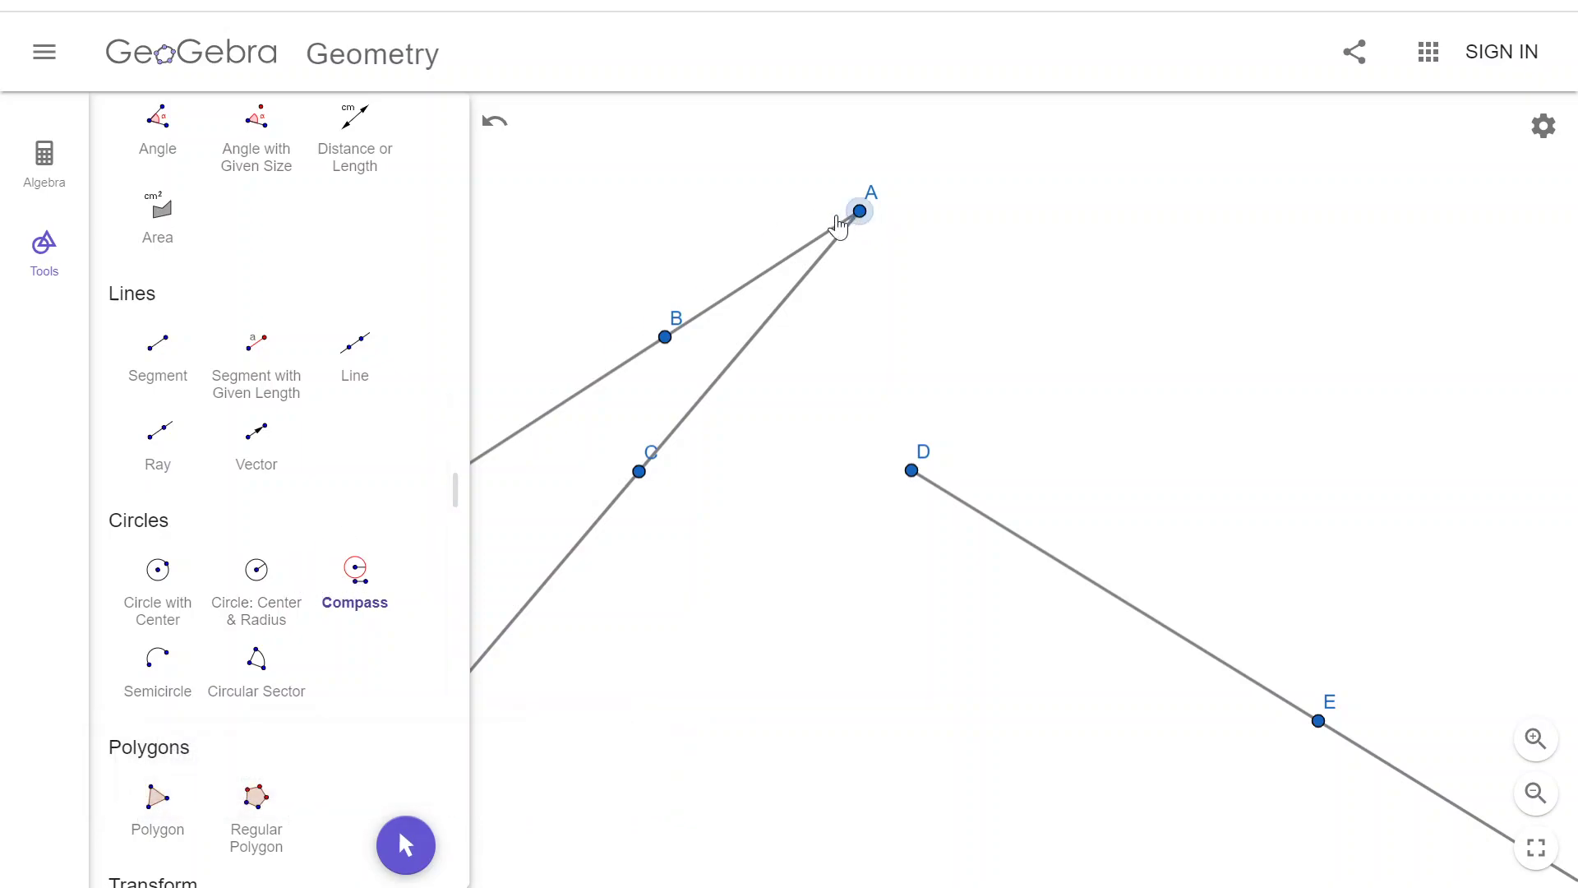
{"action": "left_click", "coordinate": [664, 338]}
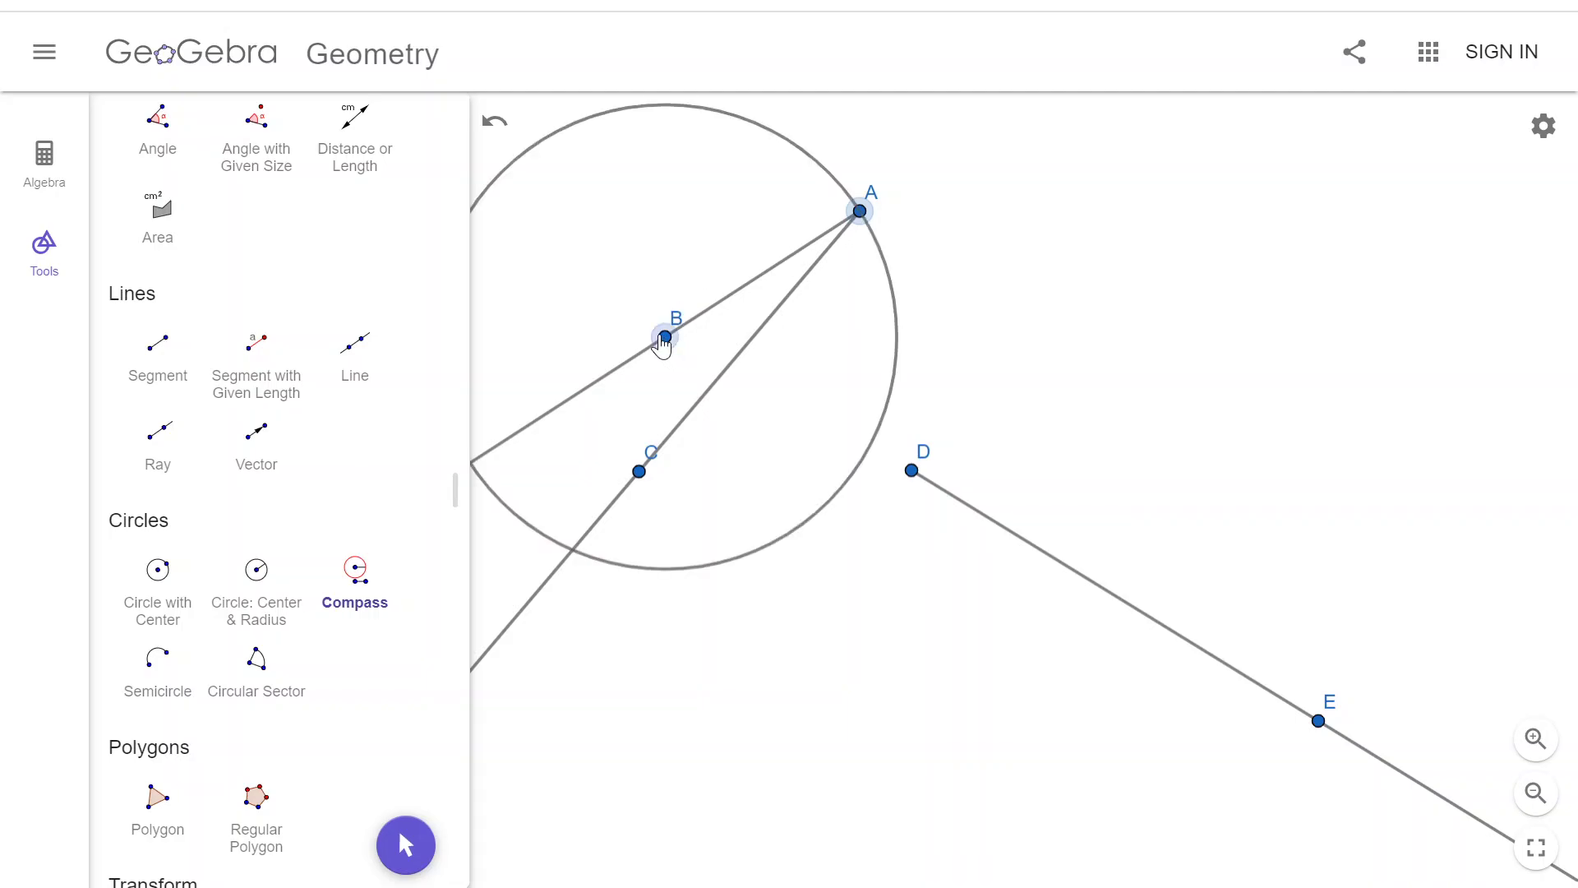
{"action": "left_click", "coordinate": [860, 212]}
Step: Mark point F where the circle around A crosses ray AC
{"action": "scroll", "coordinate": [218, 421], "scroll_direction": "up", "scroll_amount": 10}
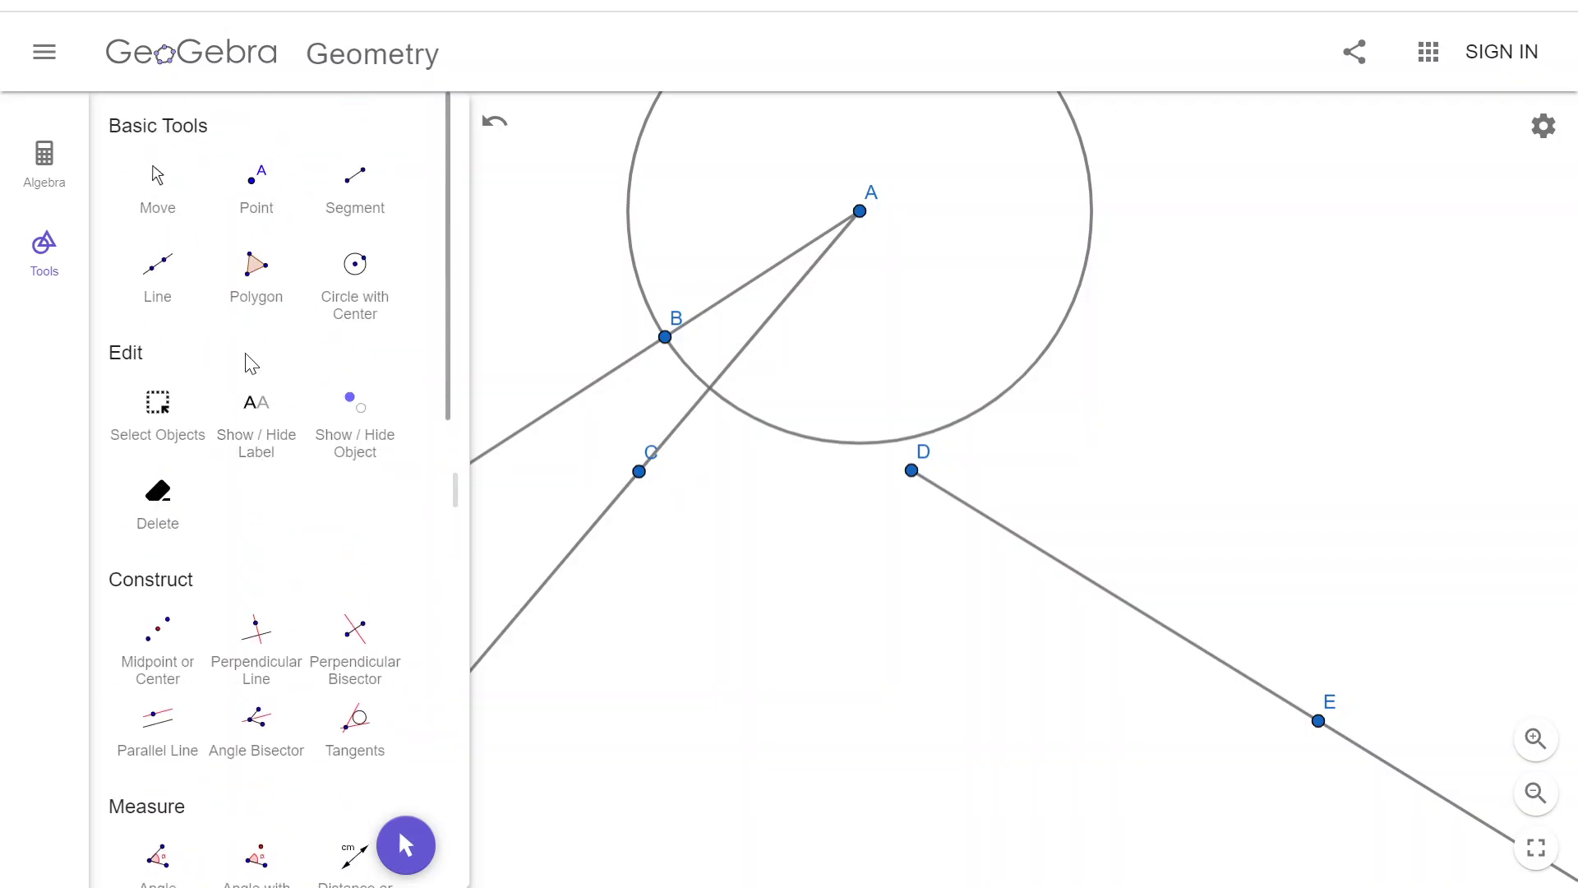
{"action": "left_click", "coordinate": [255, 191]}
{"action": "left_click", "coordinate": [710, 387]}
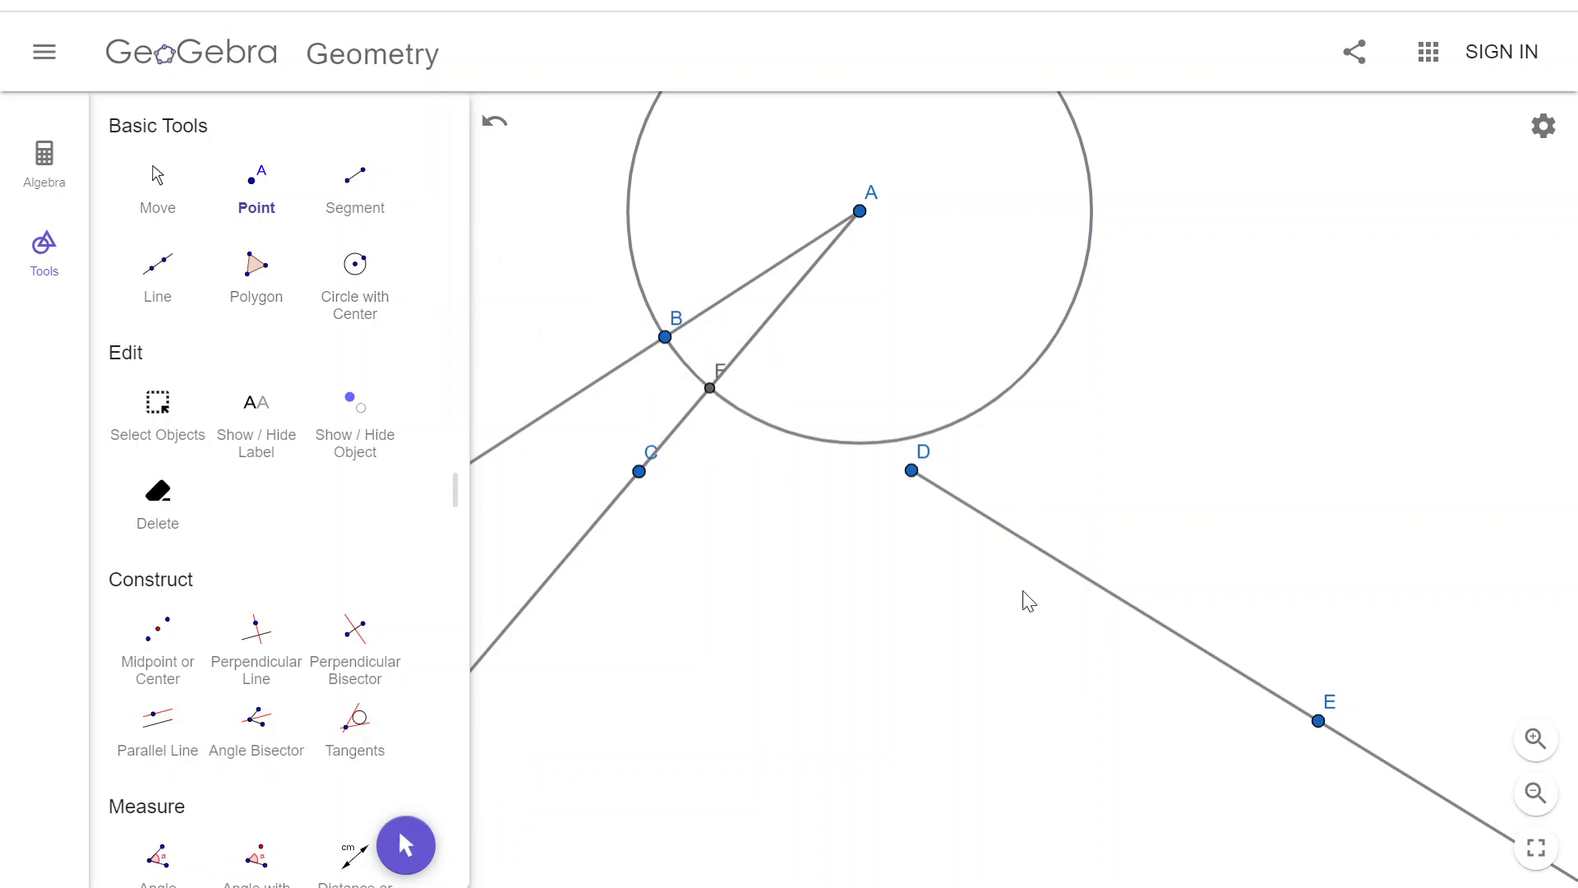
Step: Draw a compass circle of radius AB centred at D
{"action": "scroll", "coordinate": [271, 567], "scroll_direction": "down", "scroll_amount": 5}
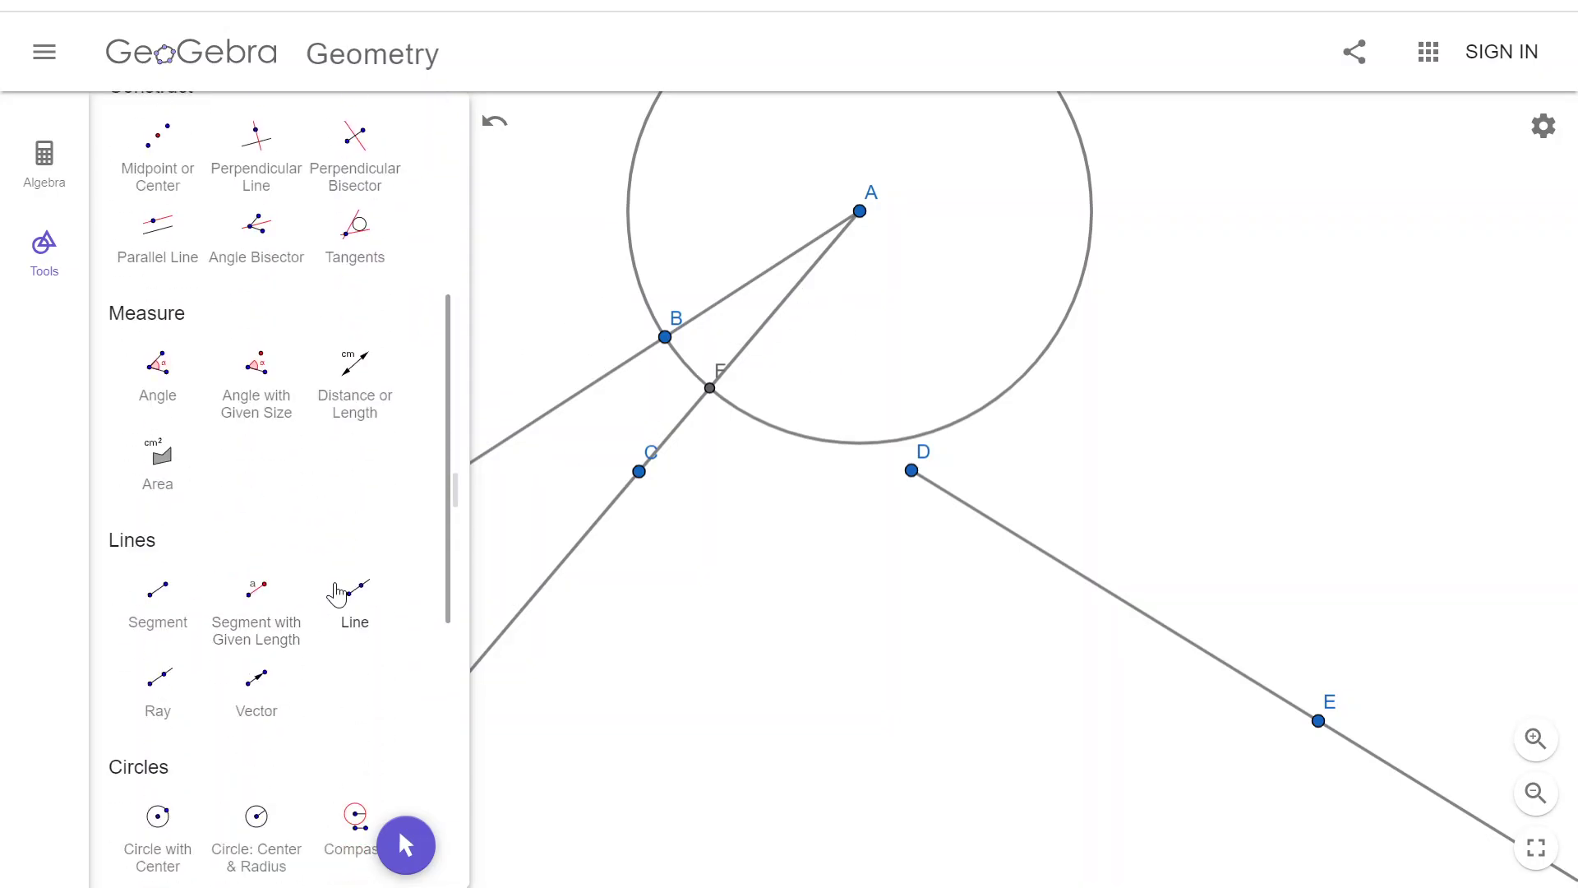
{"action": "scroll", "coordinate": [370, 535], "scroll_direction": "down", "scroll_amount": 4}
{"action": "left_click", "coordinate": [355, 448]}
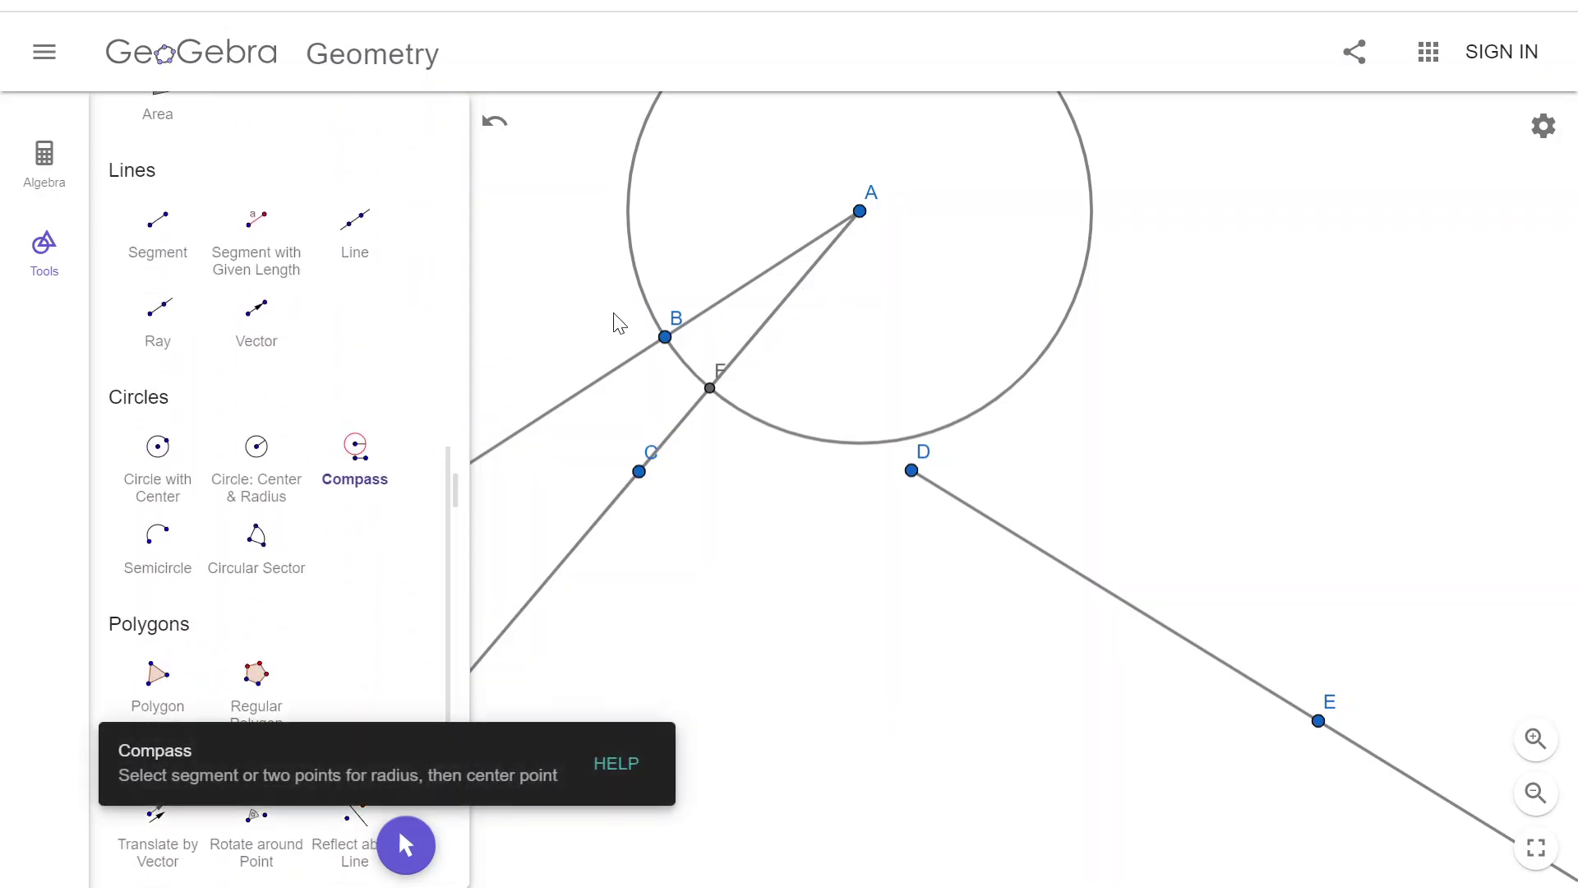
{"action": "left_click", "coordinate": [860, 213]}
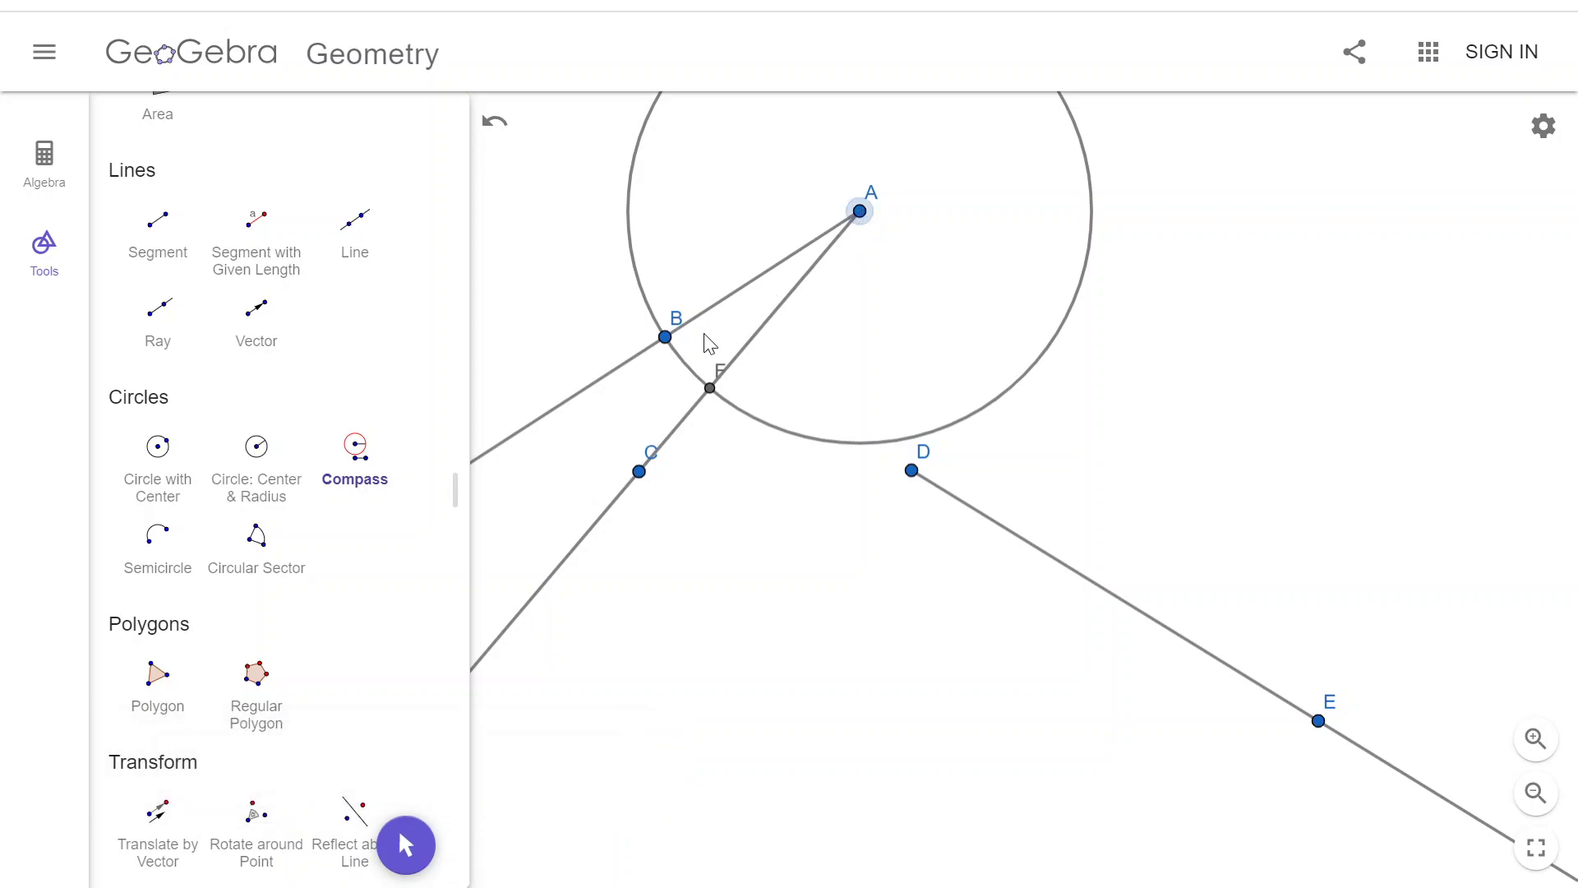
{"action": "left_click", "coordinate": [665, 338]}
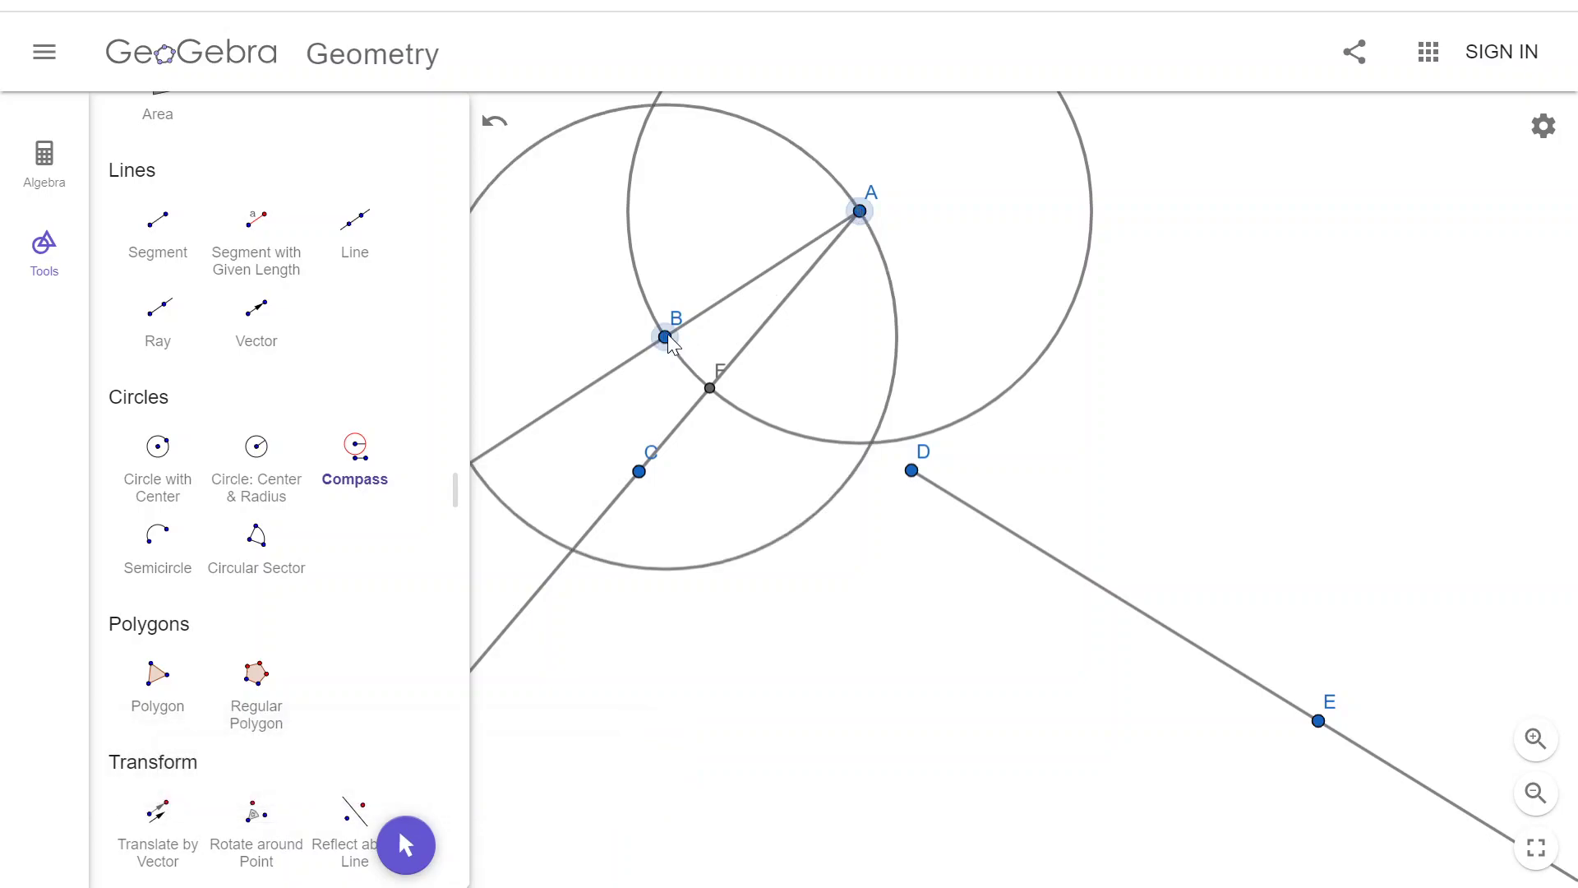
{"action": "left_click", "coordinate": [913, 474]}
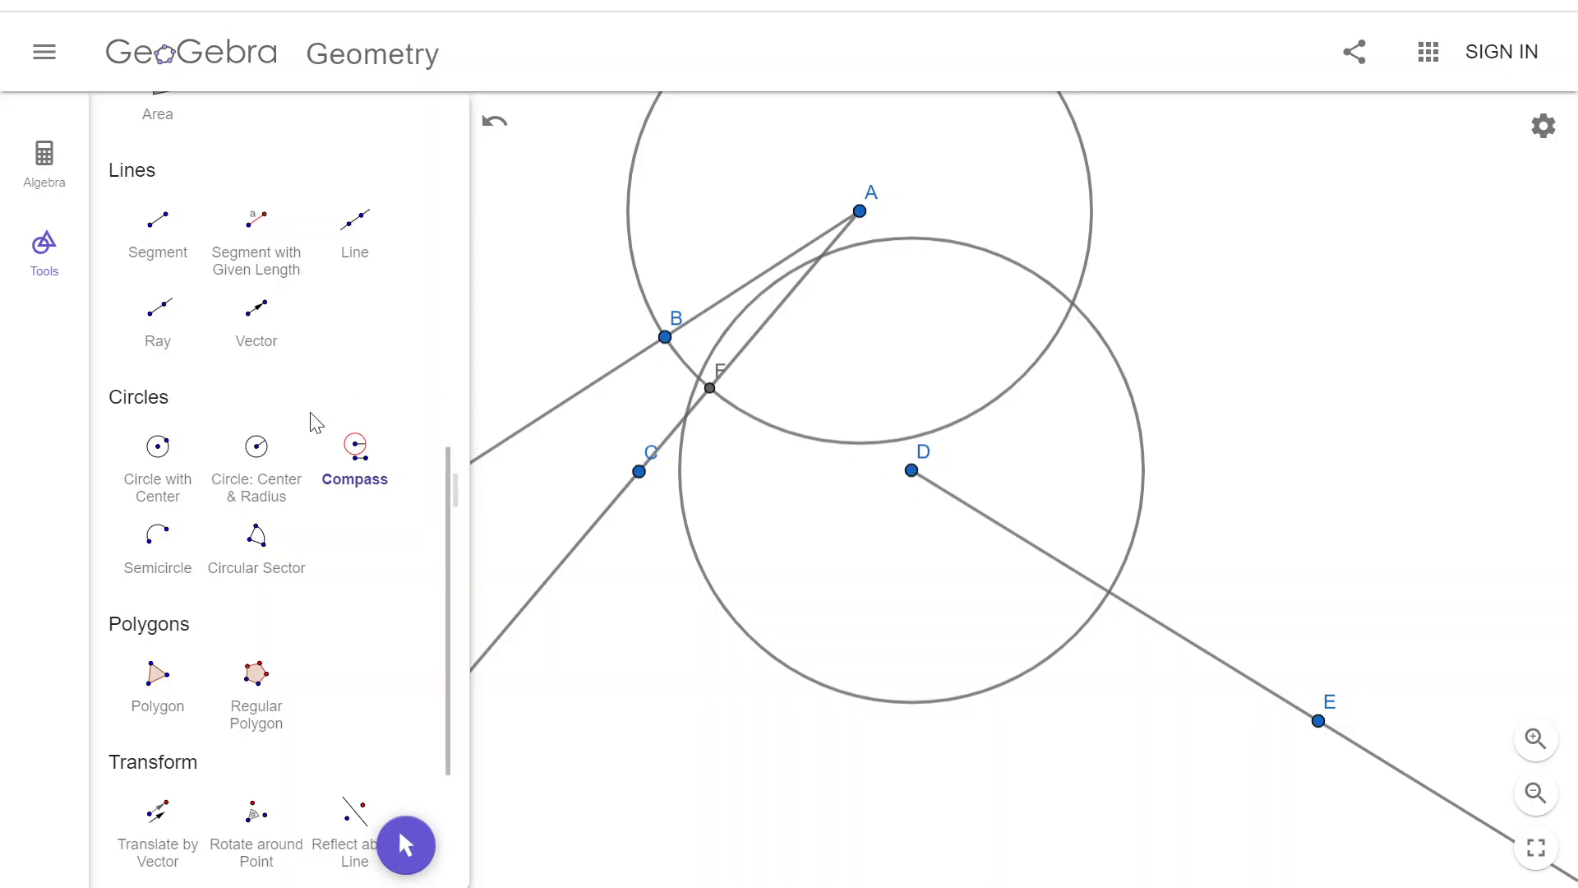
Step: Drag point D down and right so its radius-AB circle clears the circle at A
{"action": "scroll", "coordinate": [207, 444], "scroll_direction": "up", "scroll_amount": 10}
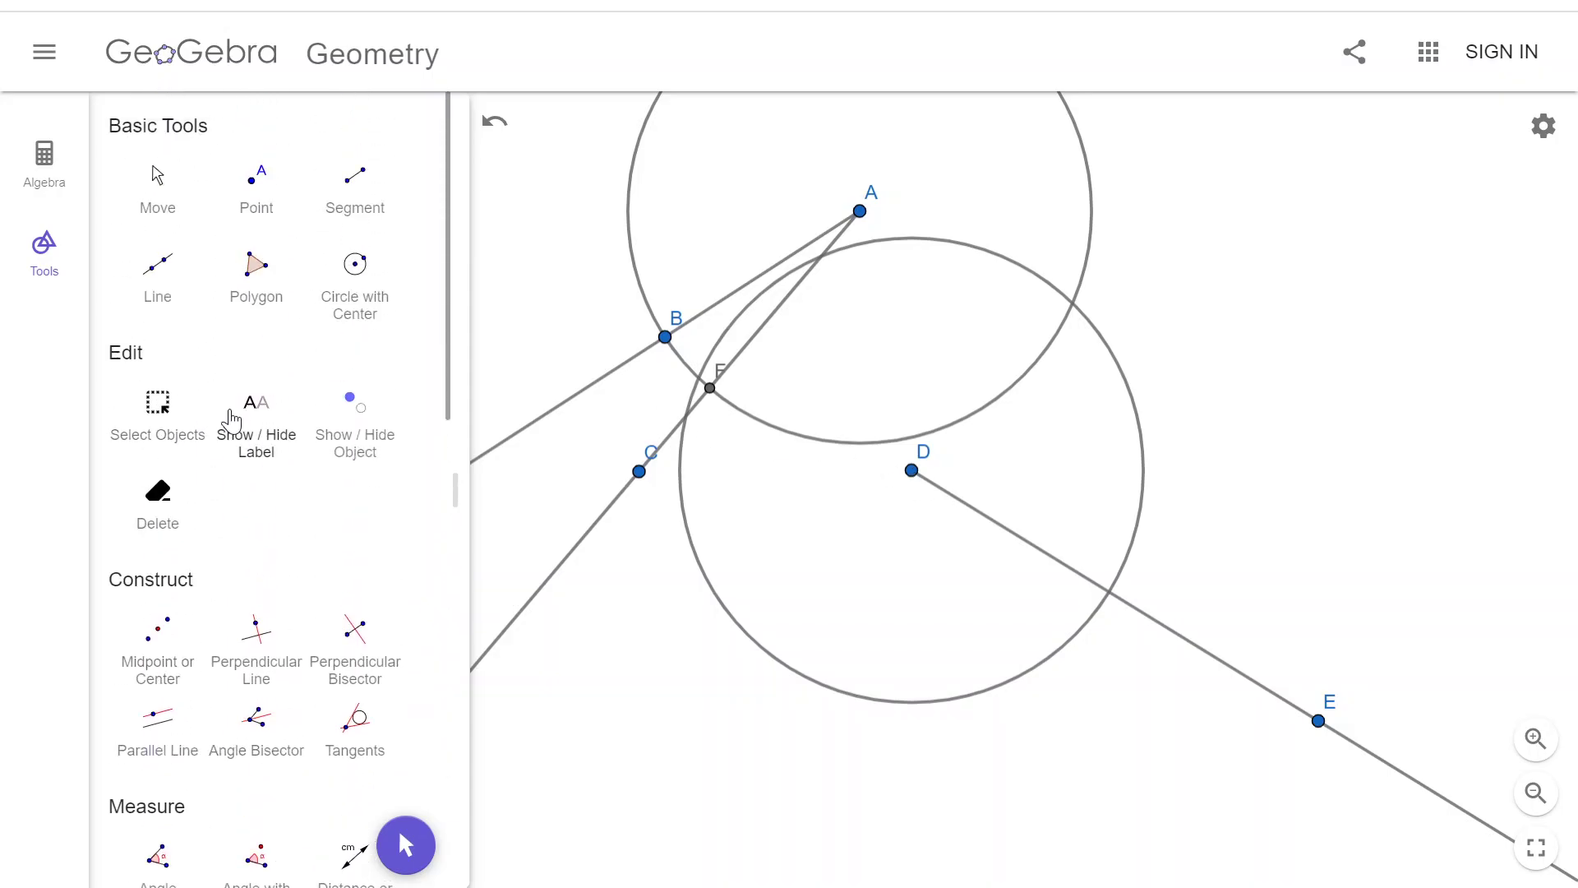
{"action": "left_click", "coordinate": [159, 199]}
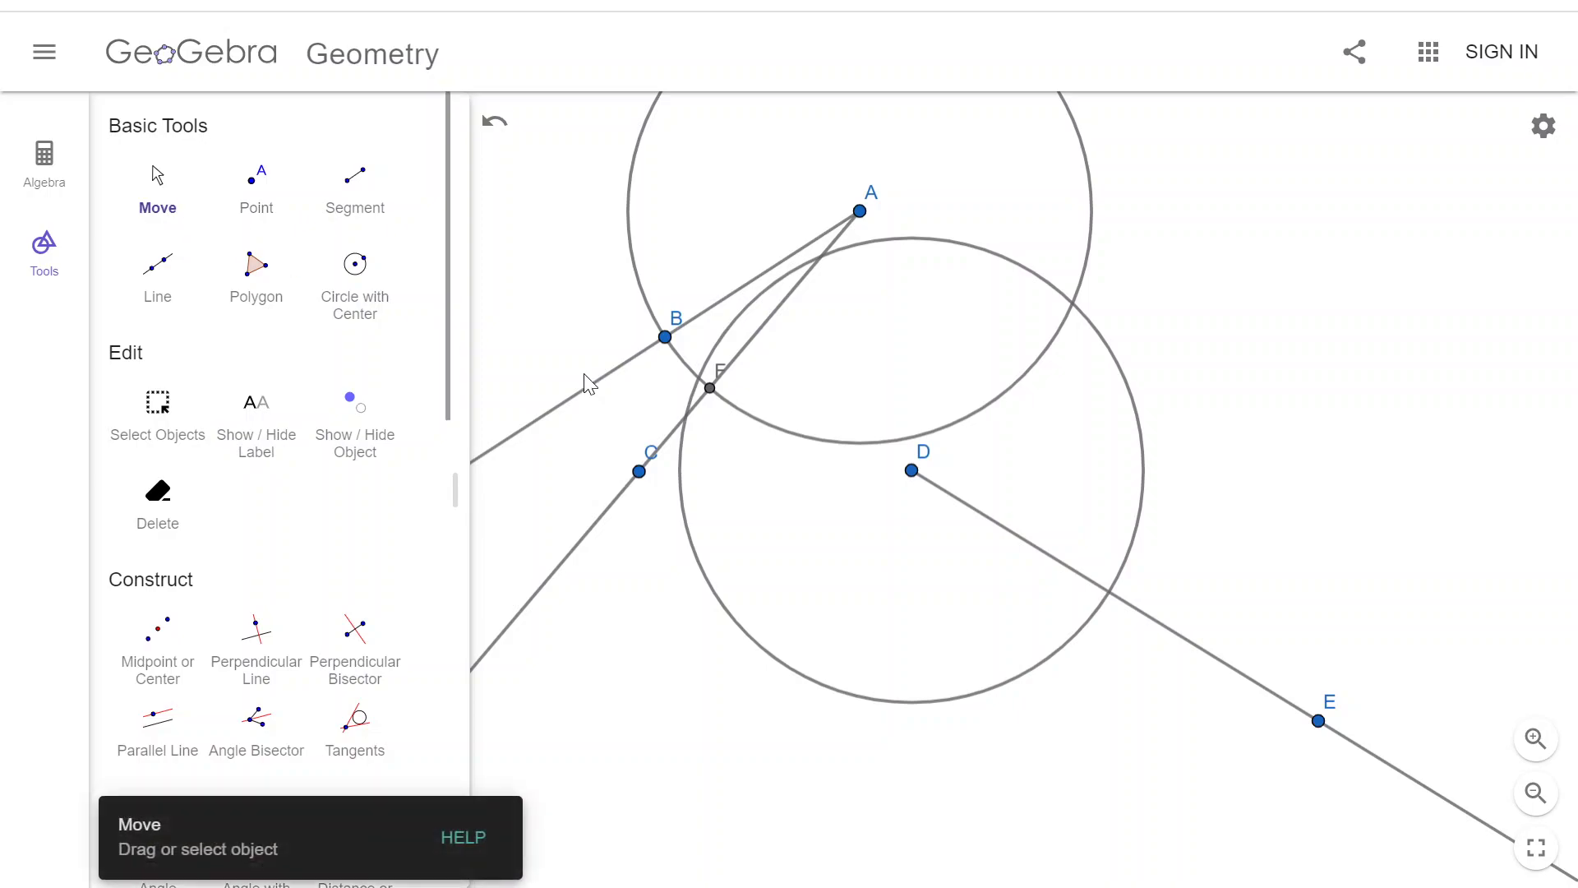
{"action": "left_click_drag", "start_coordinate": [911, 471], "coordinate": [1033, 633]}
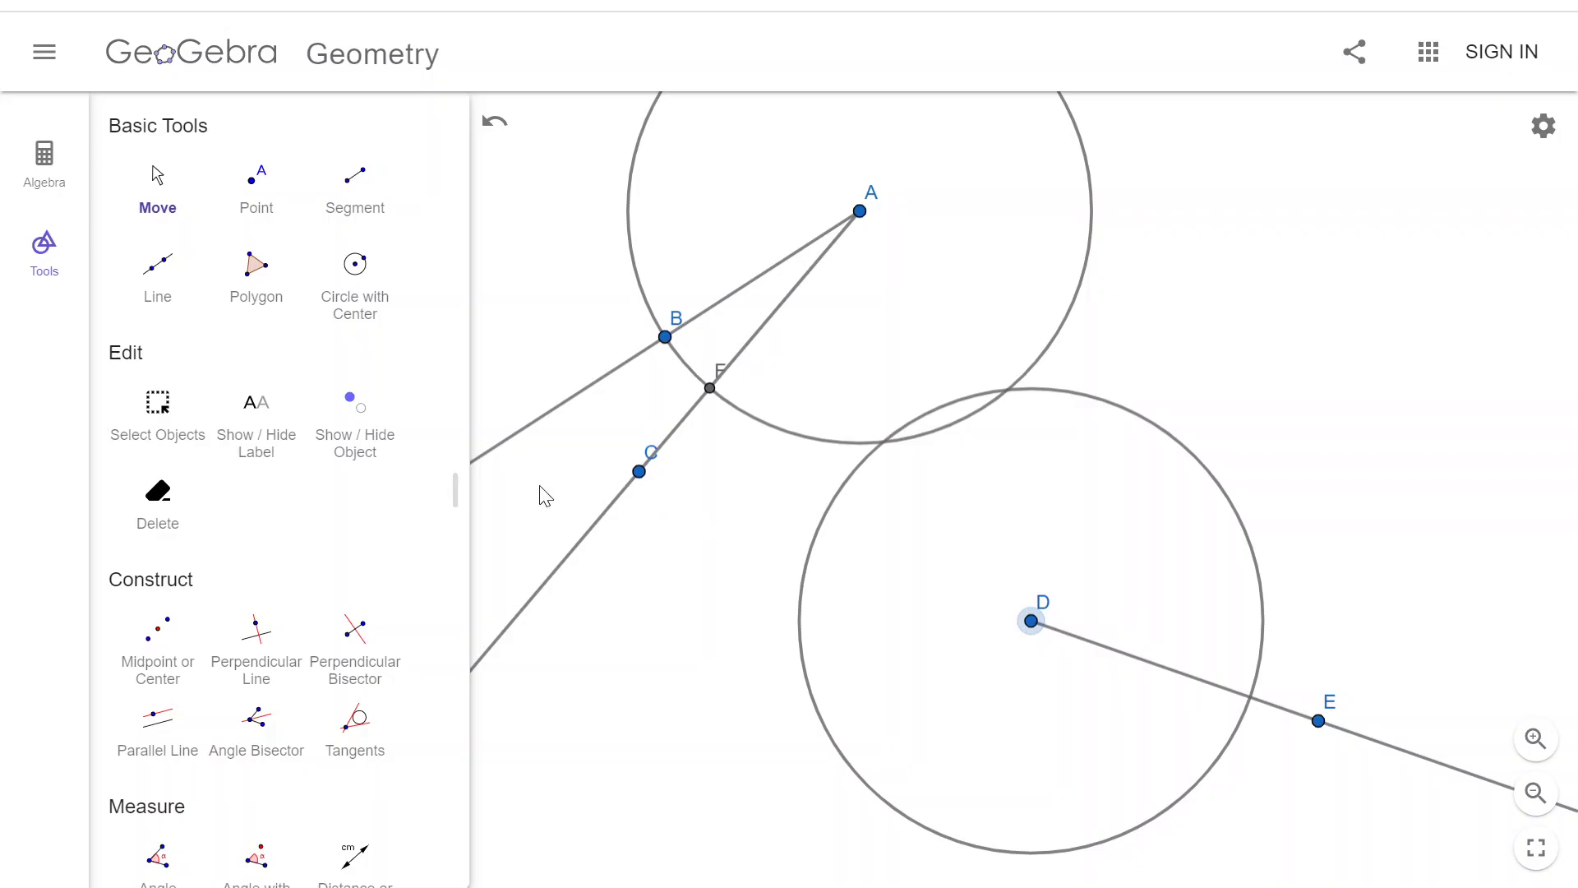
Step: Take radius BF with the Compass by picking points B and F
{"action": "scroll", "coordinate": [275, 534], "scroll_direction": "down", "scroll_amount": 6}
{"action": "scroll", "coordinate": [299, 580], "scroll_direction": "down", "scroll_amount": 3}
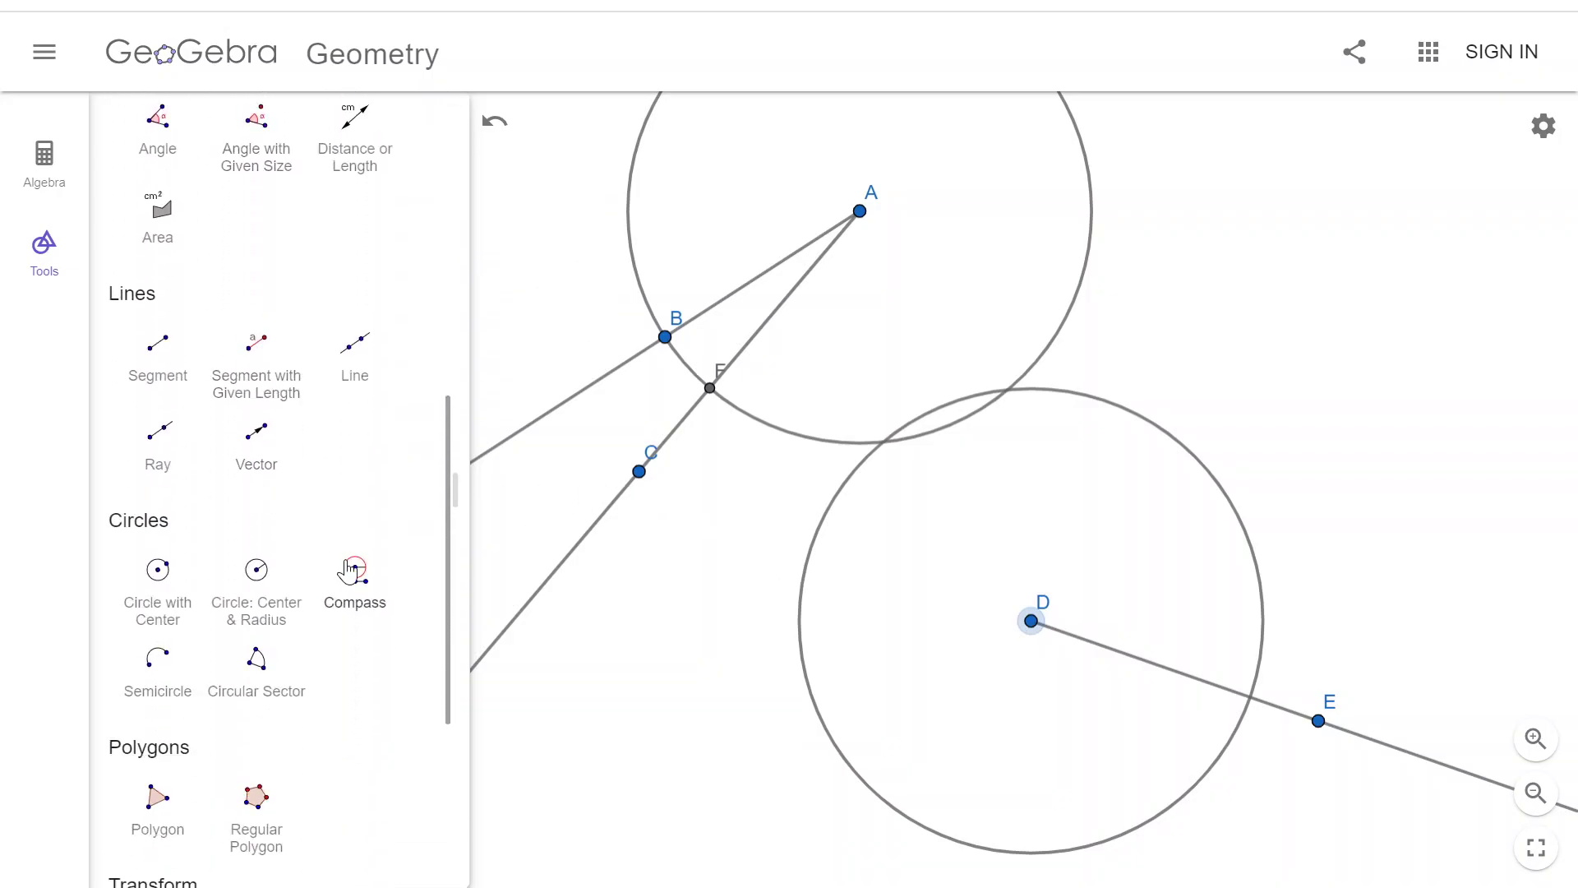
{"action": "left_click", "coordinate": [353, 567]}
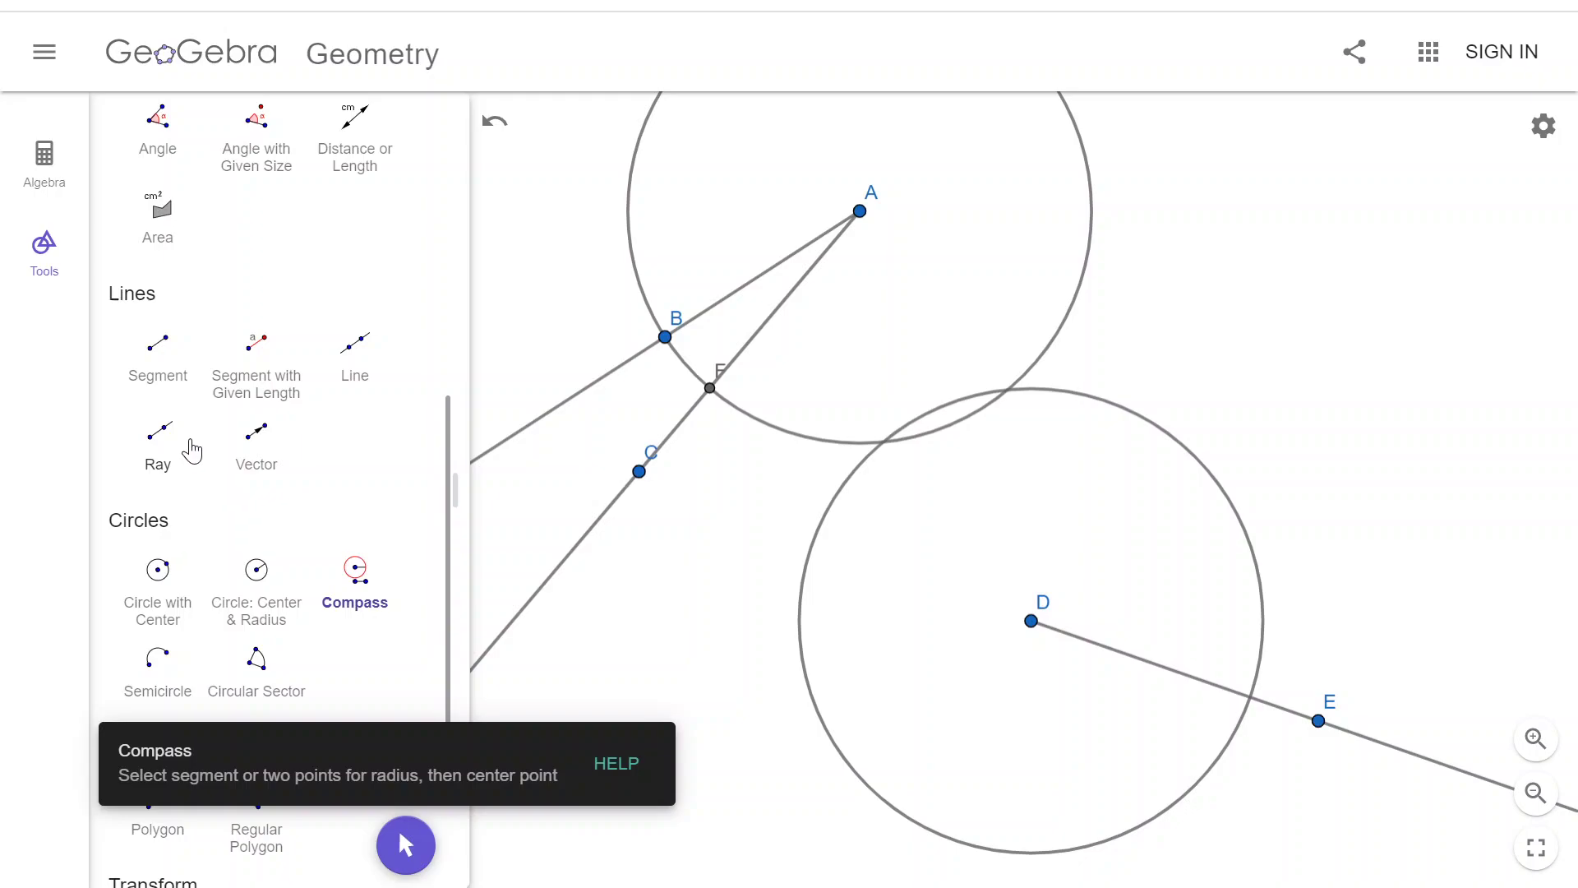
{"action": "left_click", "coordinate": [665, 343]}
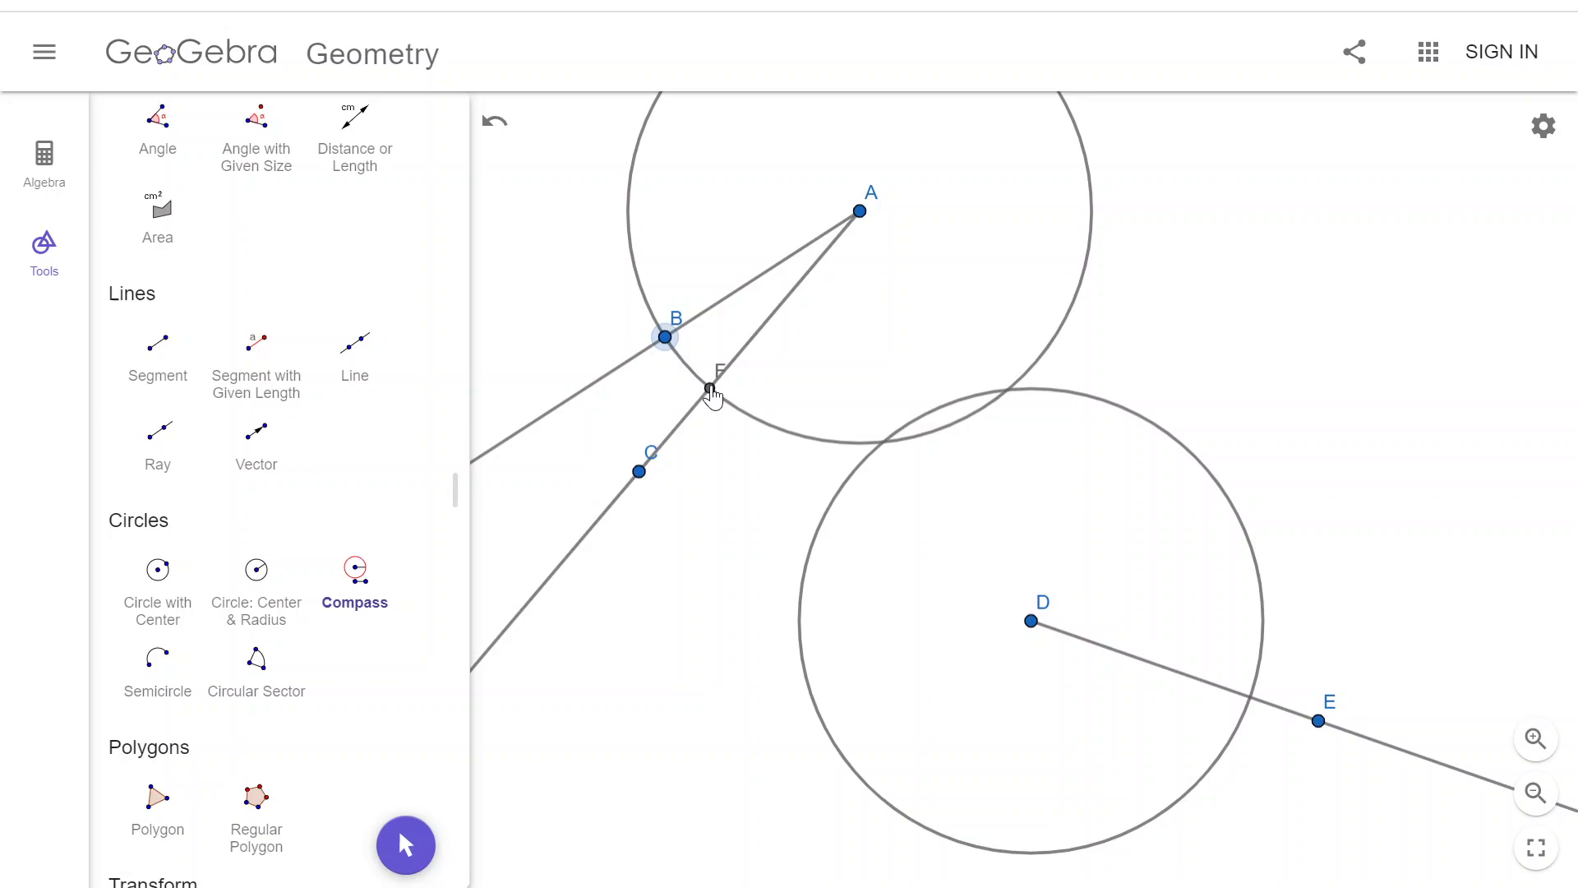
{"action": "left_click", "coordinate": [711, 389]}
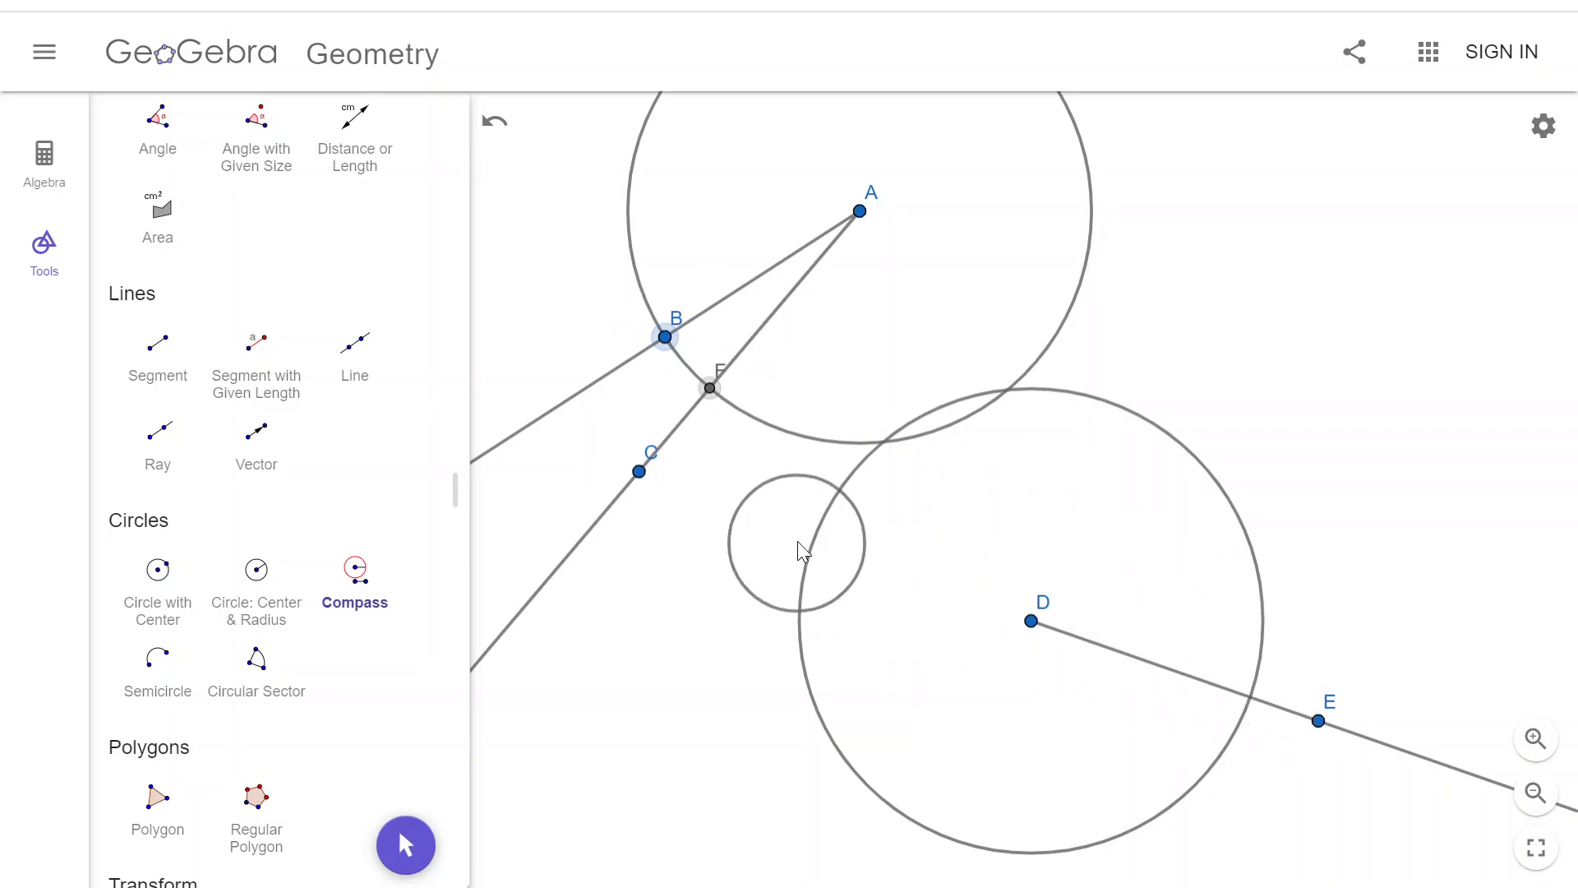
Step: Mark point G where the circle around D crosses ray DE
{"action": "scroll", "coordinate": [338, 376], "scroll_direction": "up", "scroll_amount": 9}
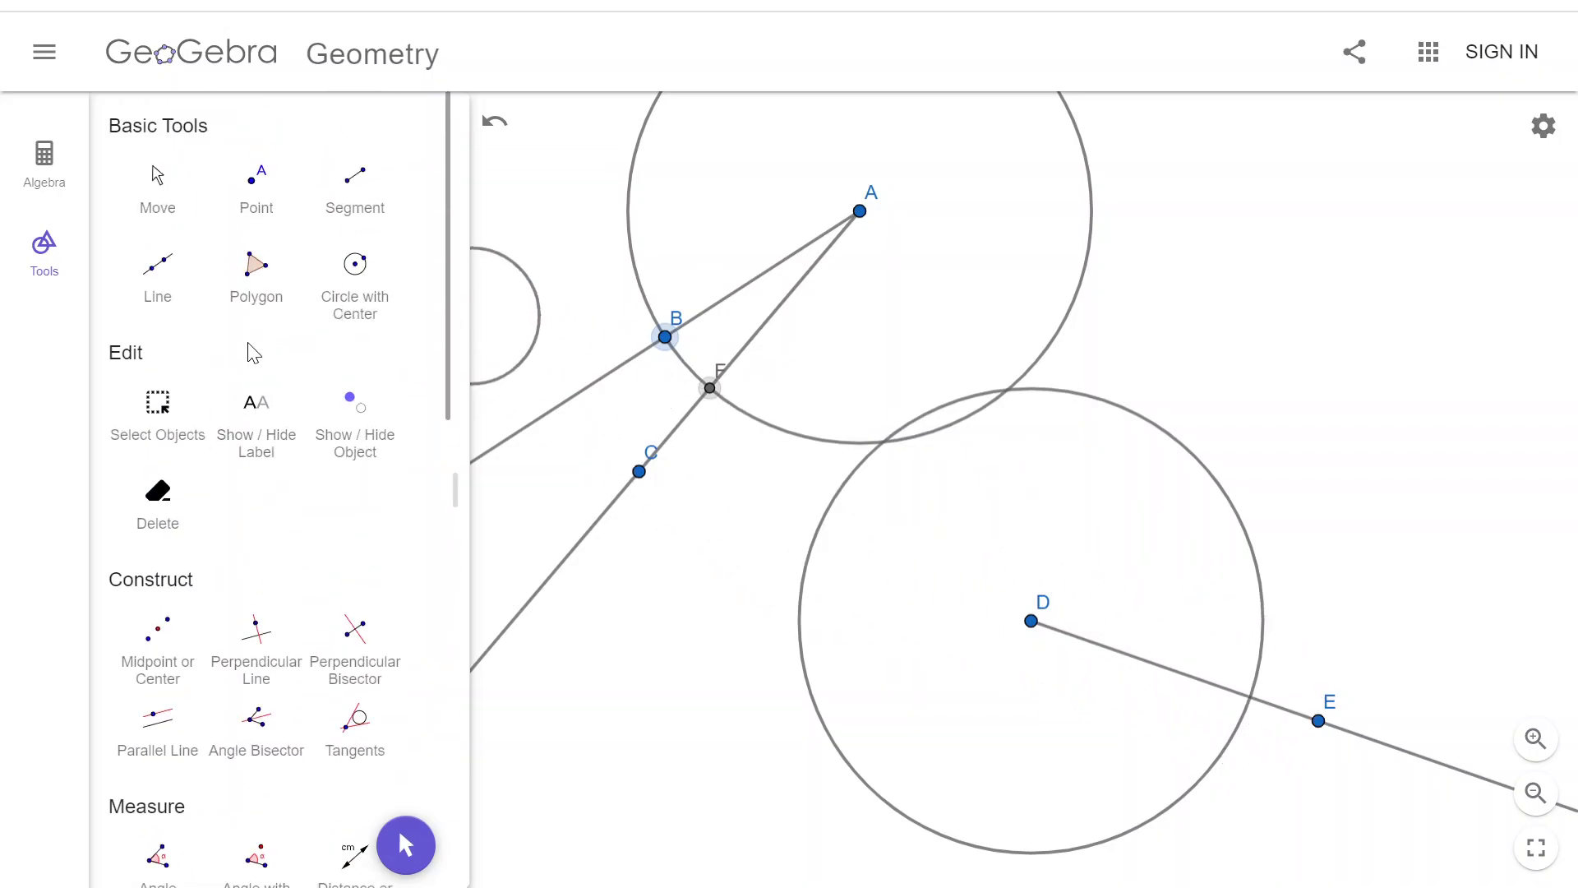
{"action": "left_click", "coordinate": [258, 197]}
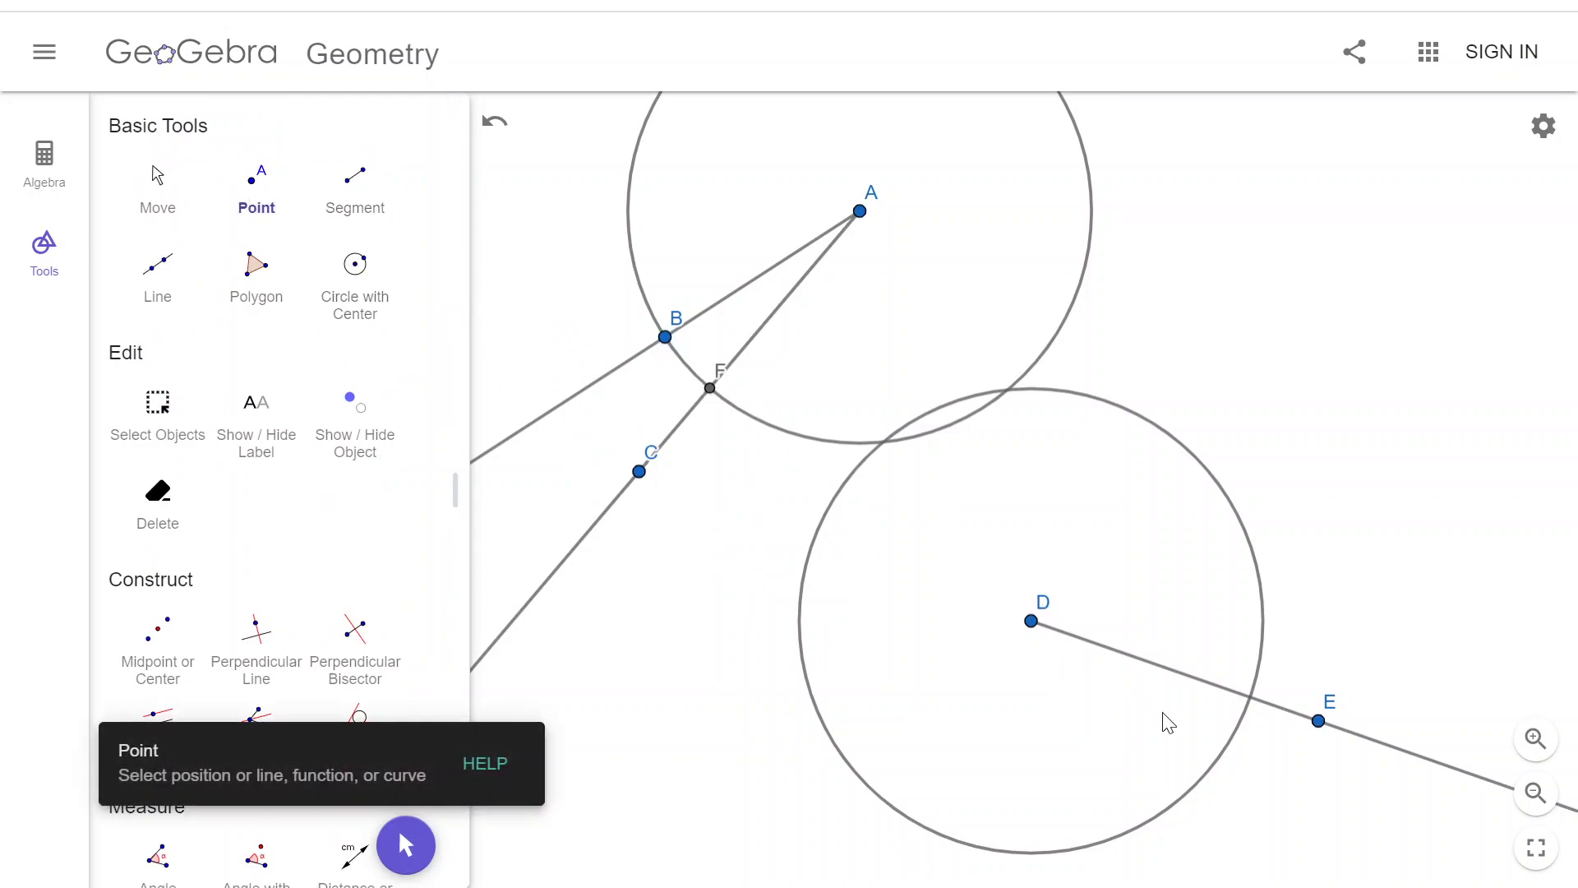
{"action": "left_click", "coordinate": [1251, 699]}
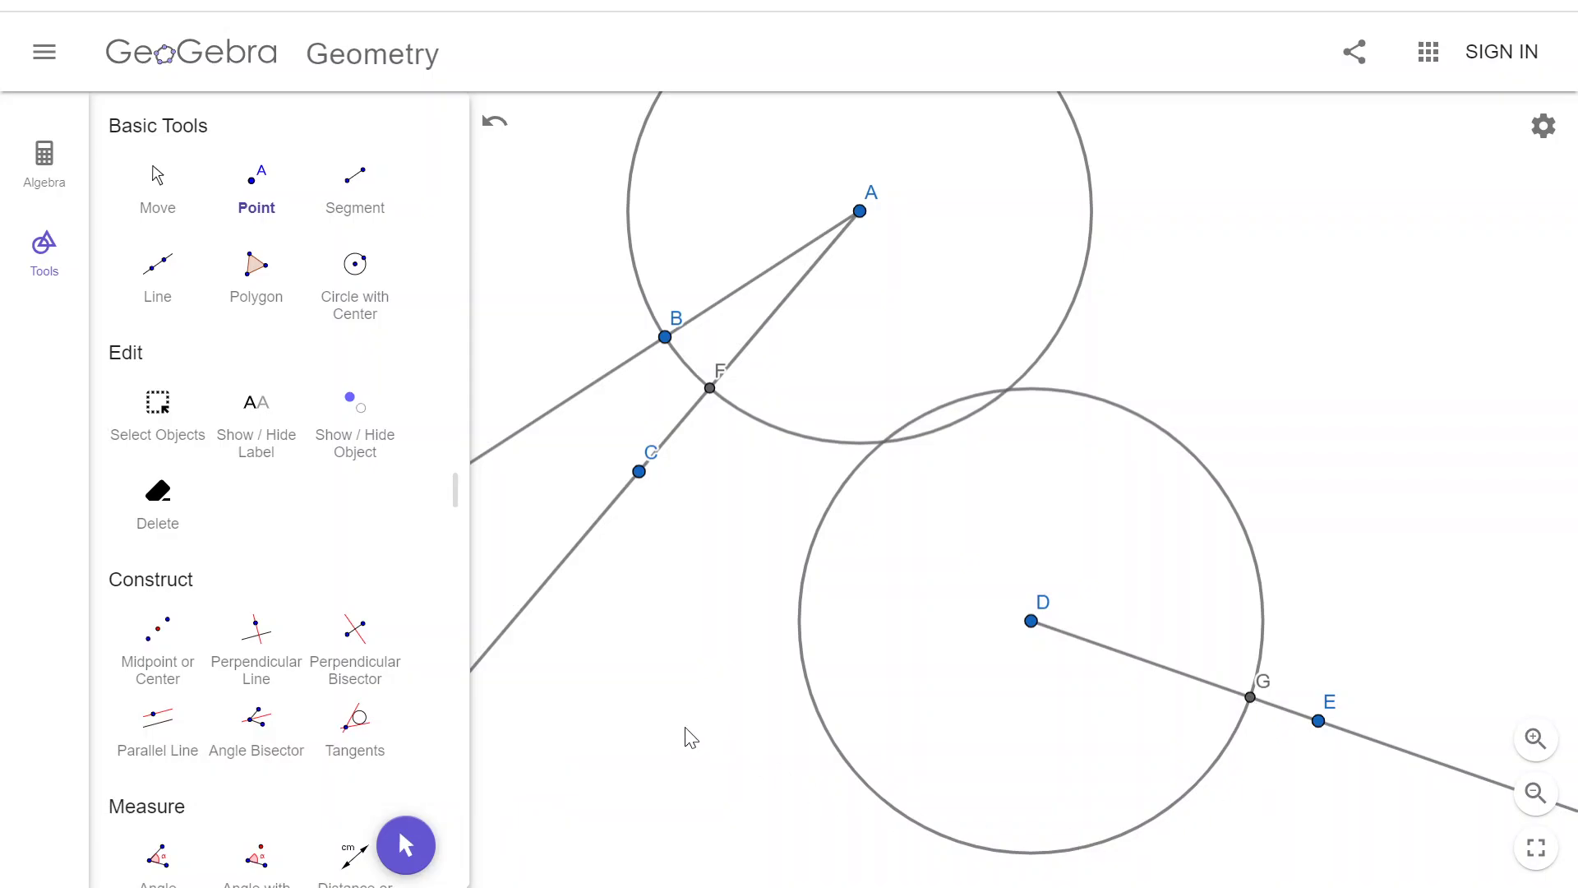
Step: Draw a compass circle of radius BF centred at point G on ray DE
{"action": "scroll", "coordinate": [264, 461], "scroll_direction": "down", "scroll_amount": 8}
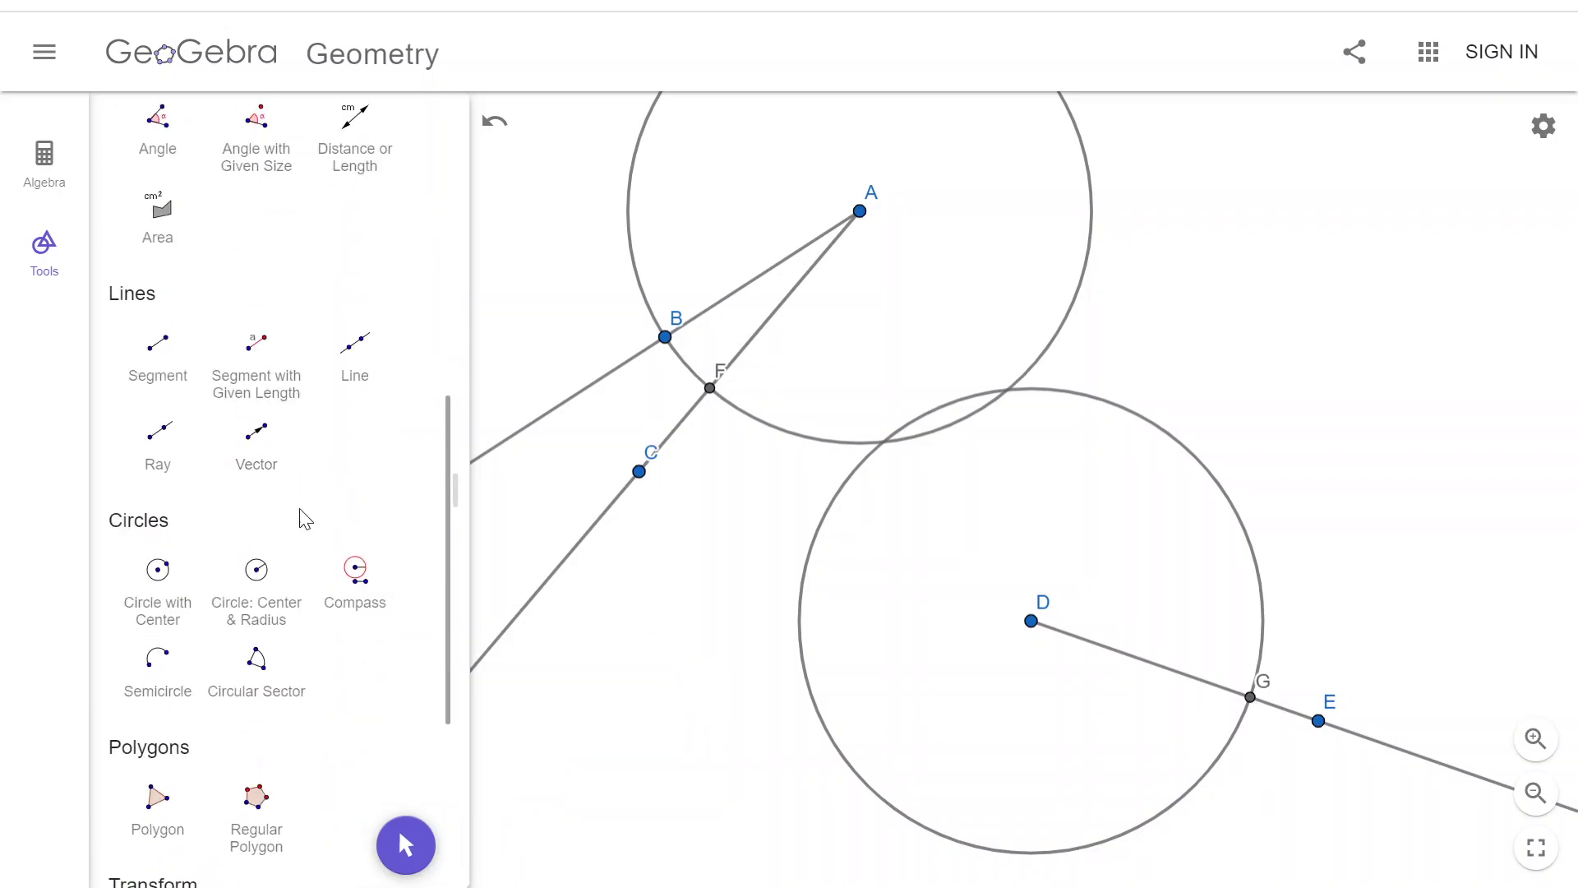
{"action": "left_click", "coordinate": [353, 571]}
{"action": "left_click", "coordinate": [666, 338]}
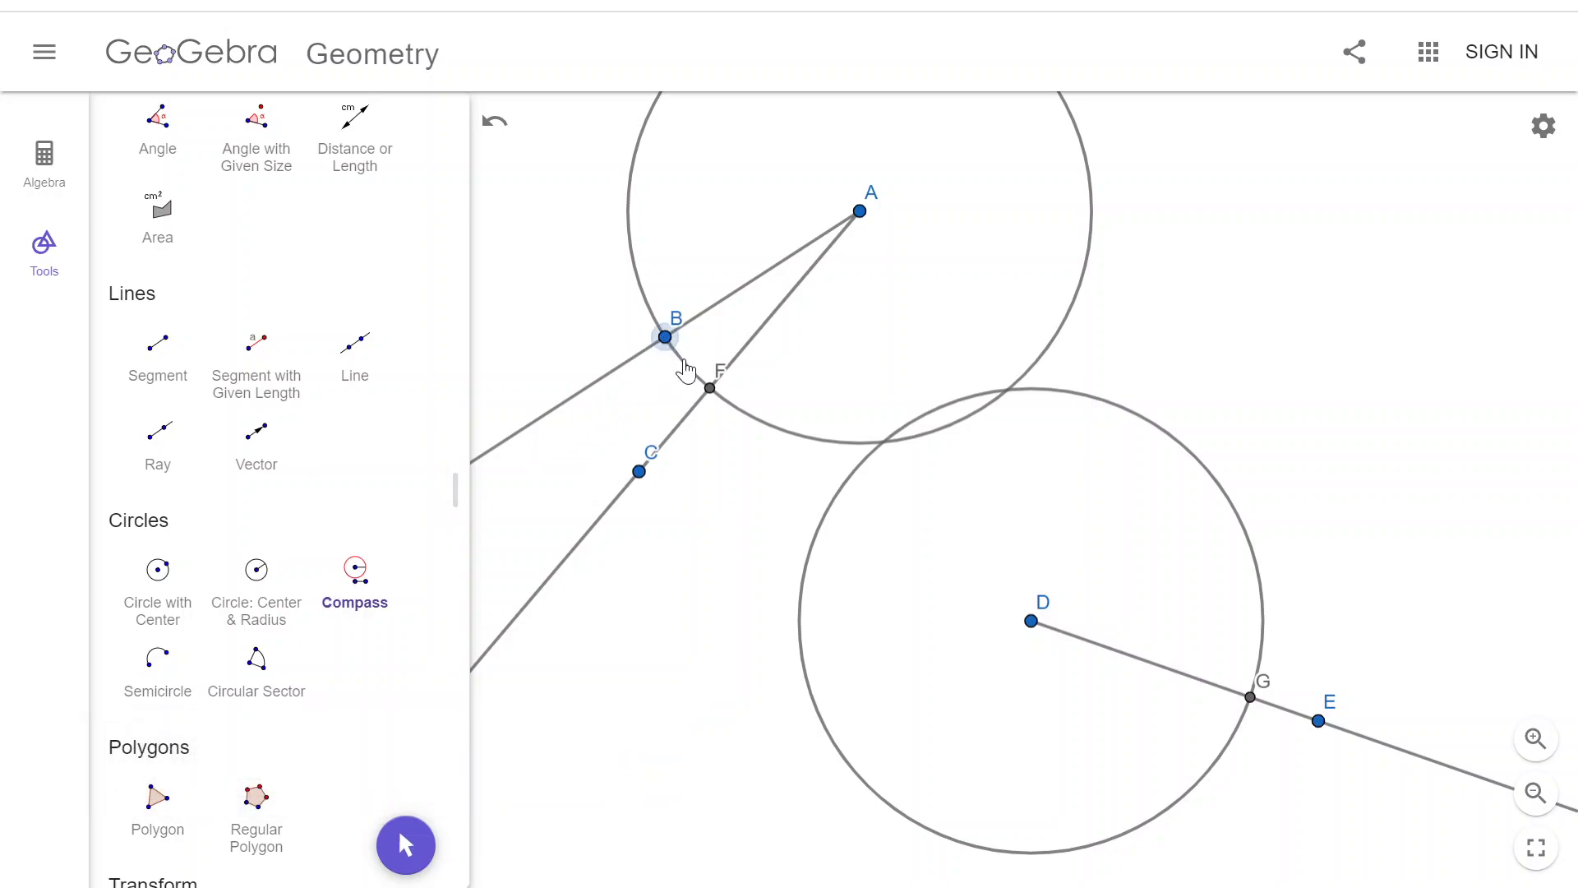
{"action": "left_click", "coordinate": [711, 390]}
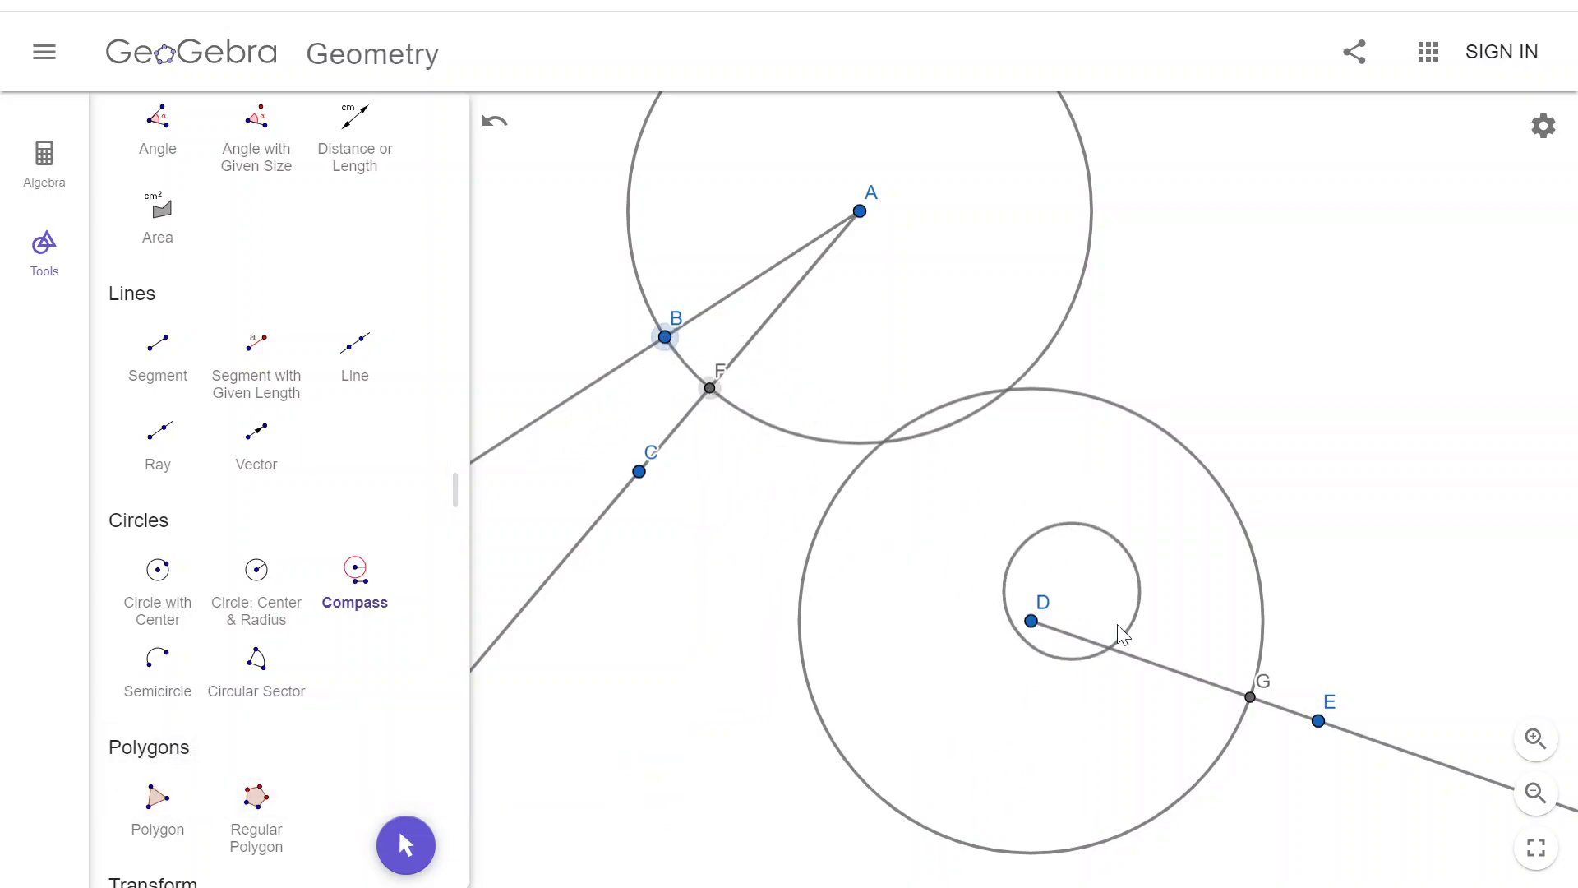
{"action": "left_click", "coordinate": [1250, 700]}
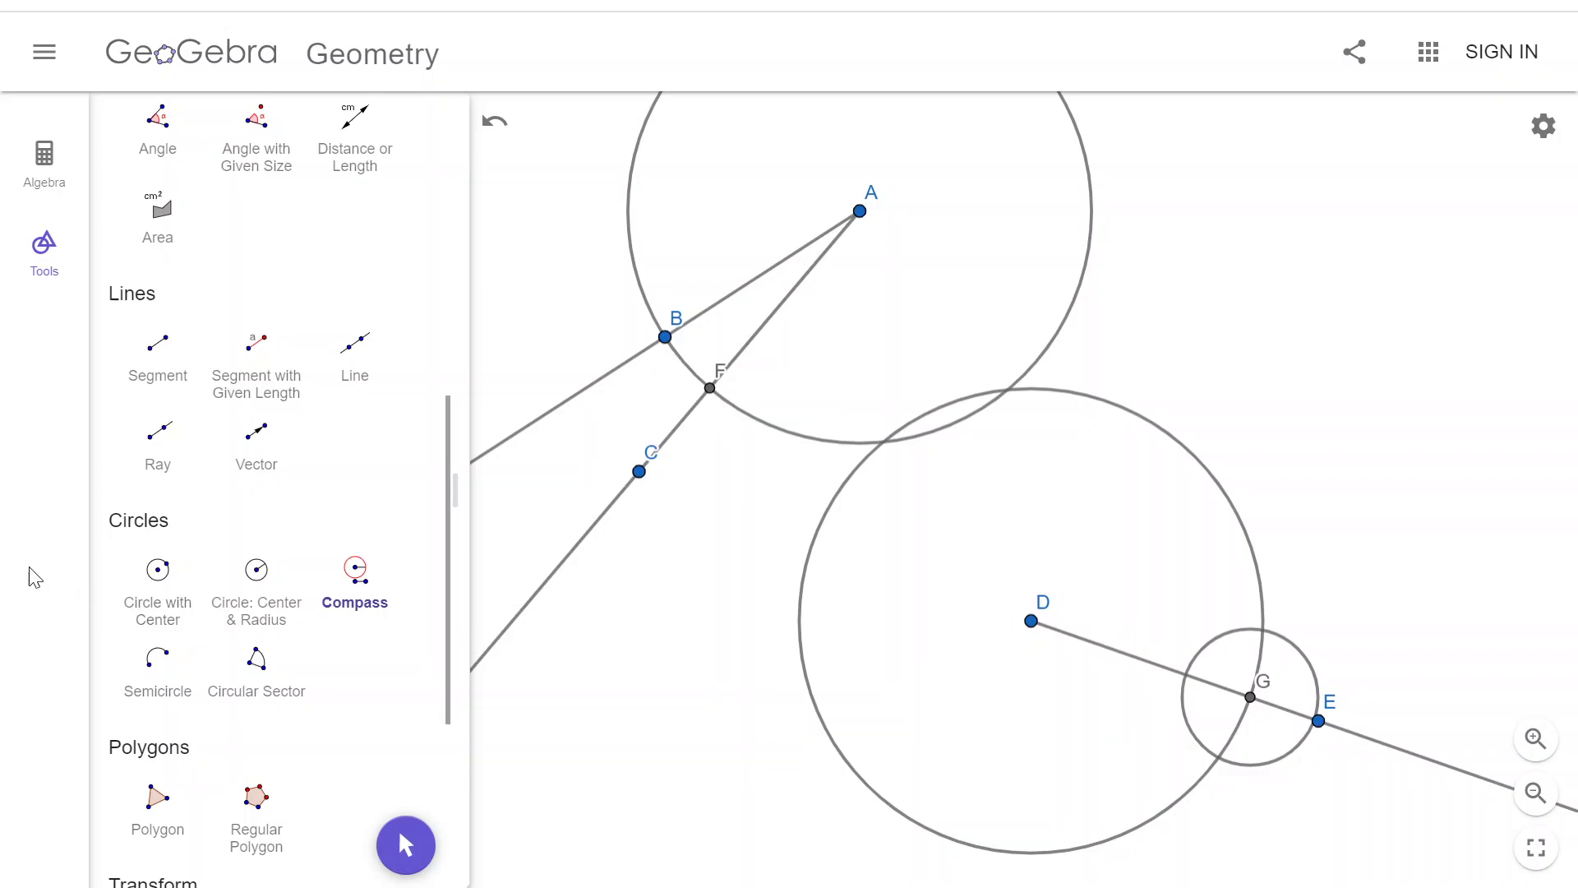
{"action": "scroll", "coordinate": [164, 526], "scroll_direction": "up", "scroll_amount": 5}
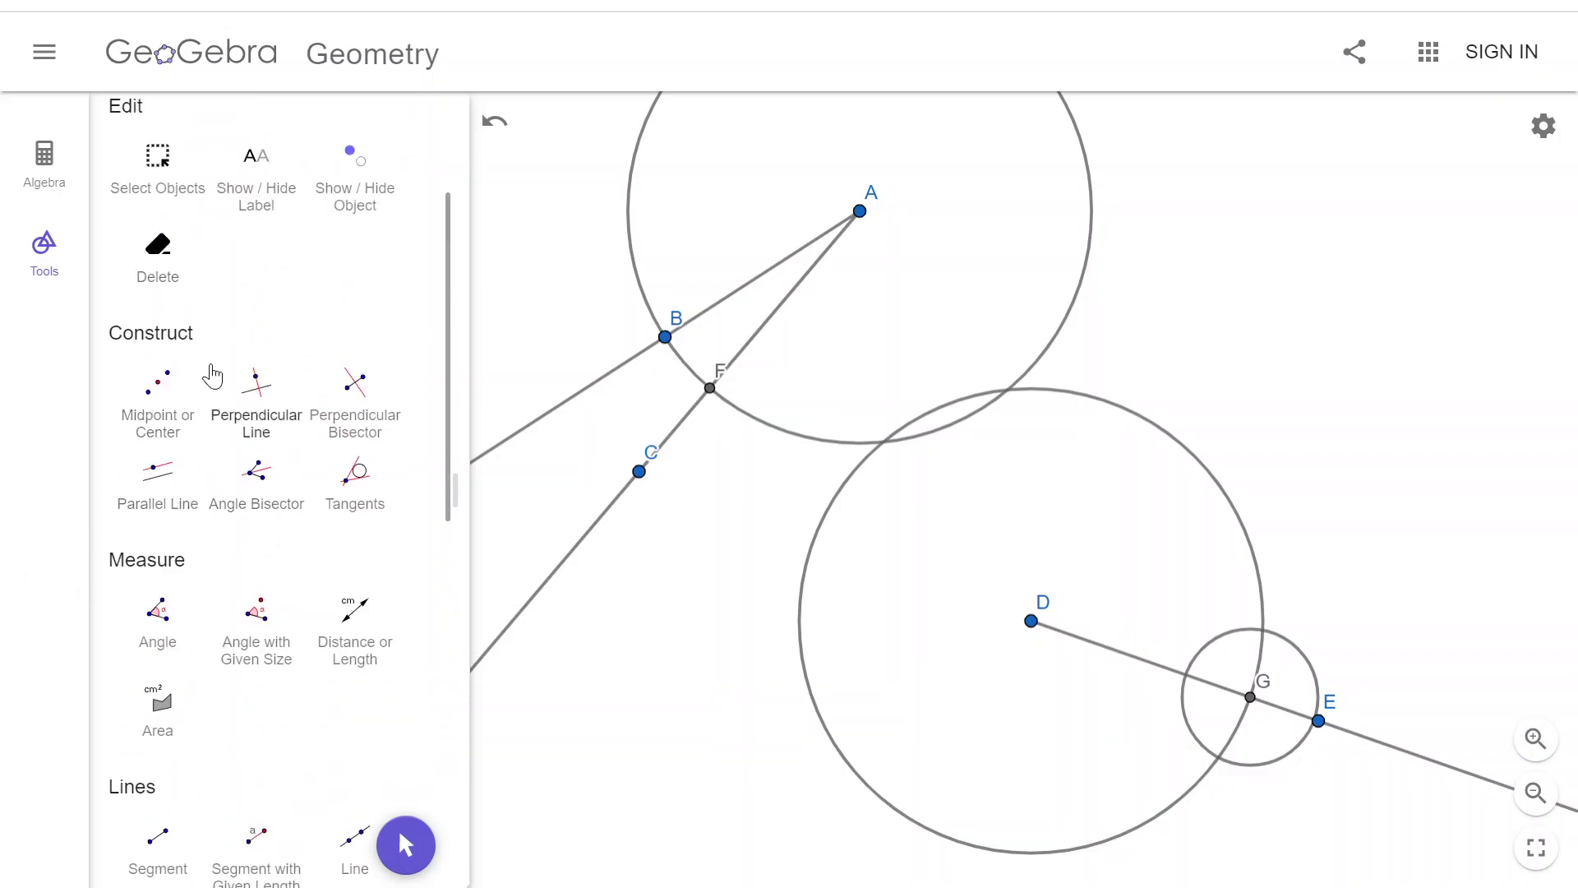
{"action": "scroll", "coordinate": [212, 376], "scroll_direction": "up", "scroll_amount": 3}
Step: Mark points H and I at the upper and lower crossings of the BF circle and circle D
{"action": "left_click", "coordinate": [251, 205]}
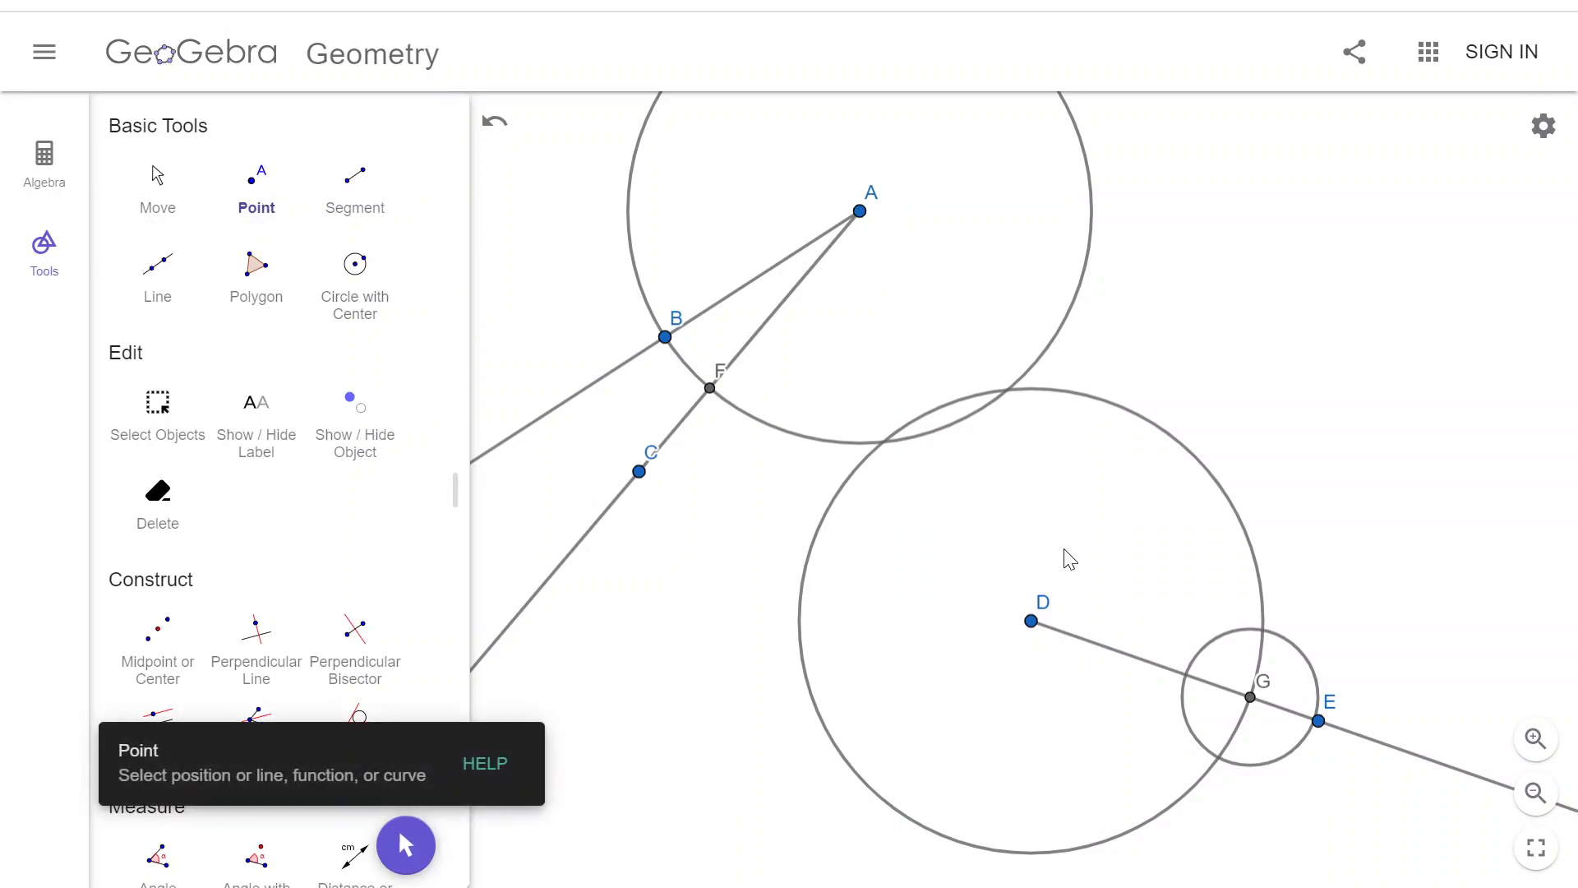
{"action": "left_click", "coordinate": [1263, 630]}
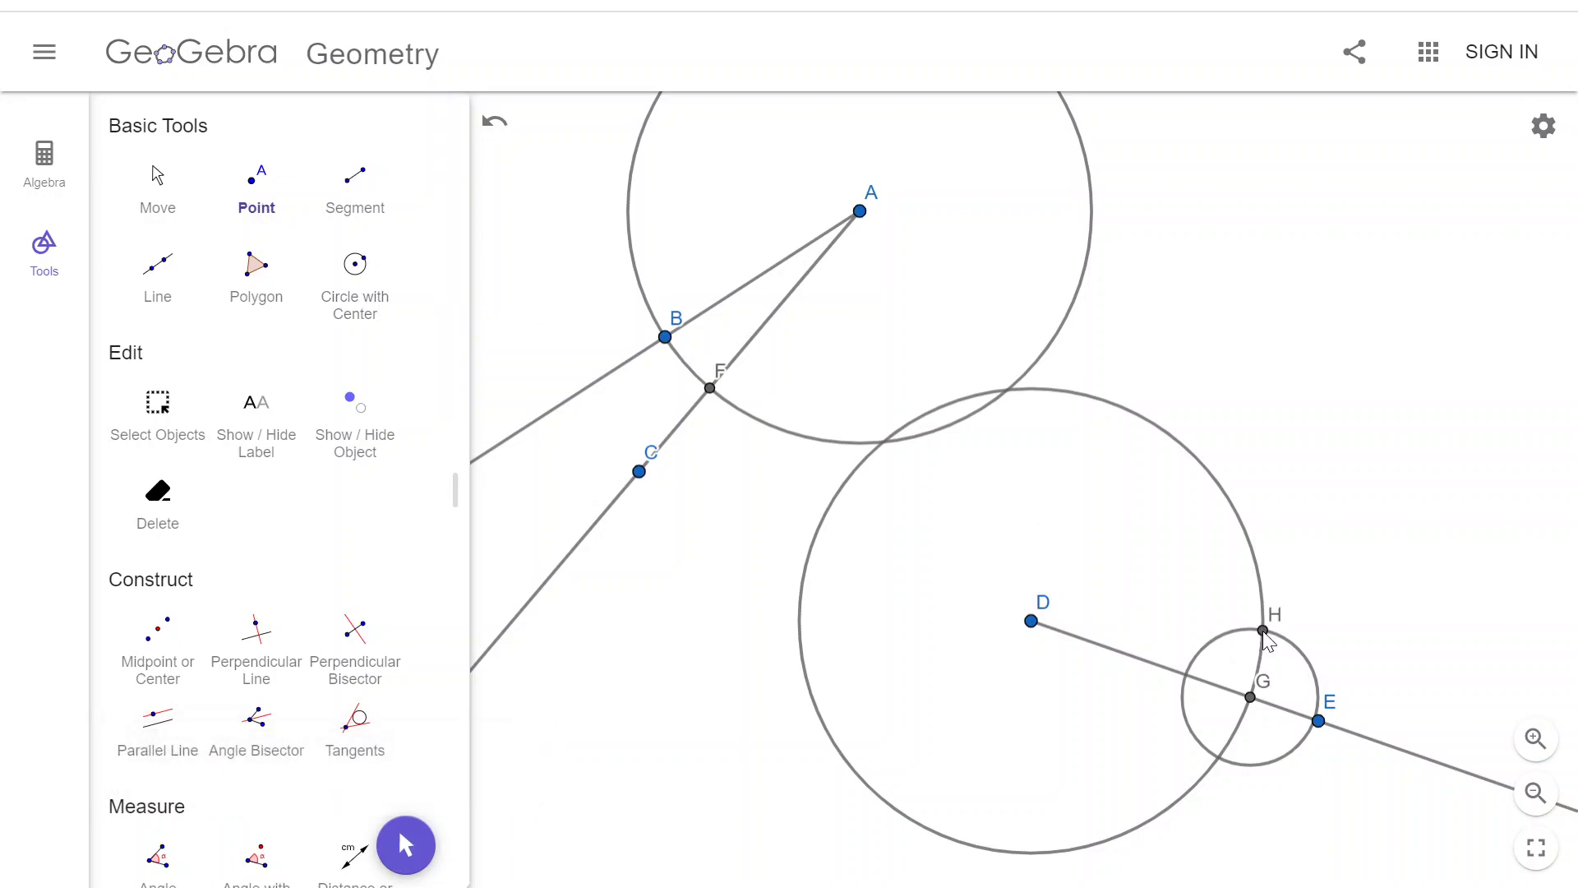
{"action": "left_click", "coordinate": [1219, 757]}
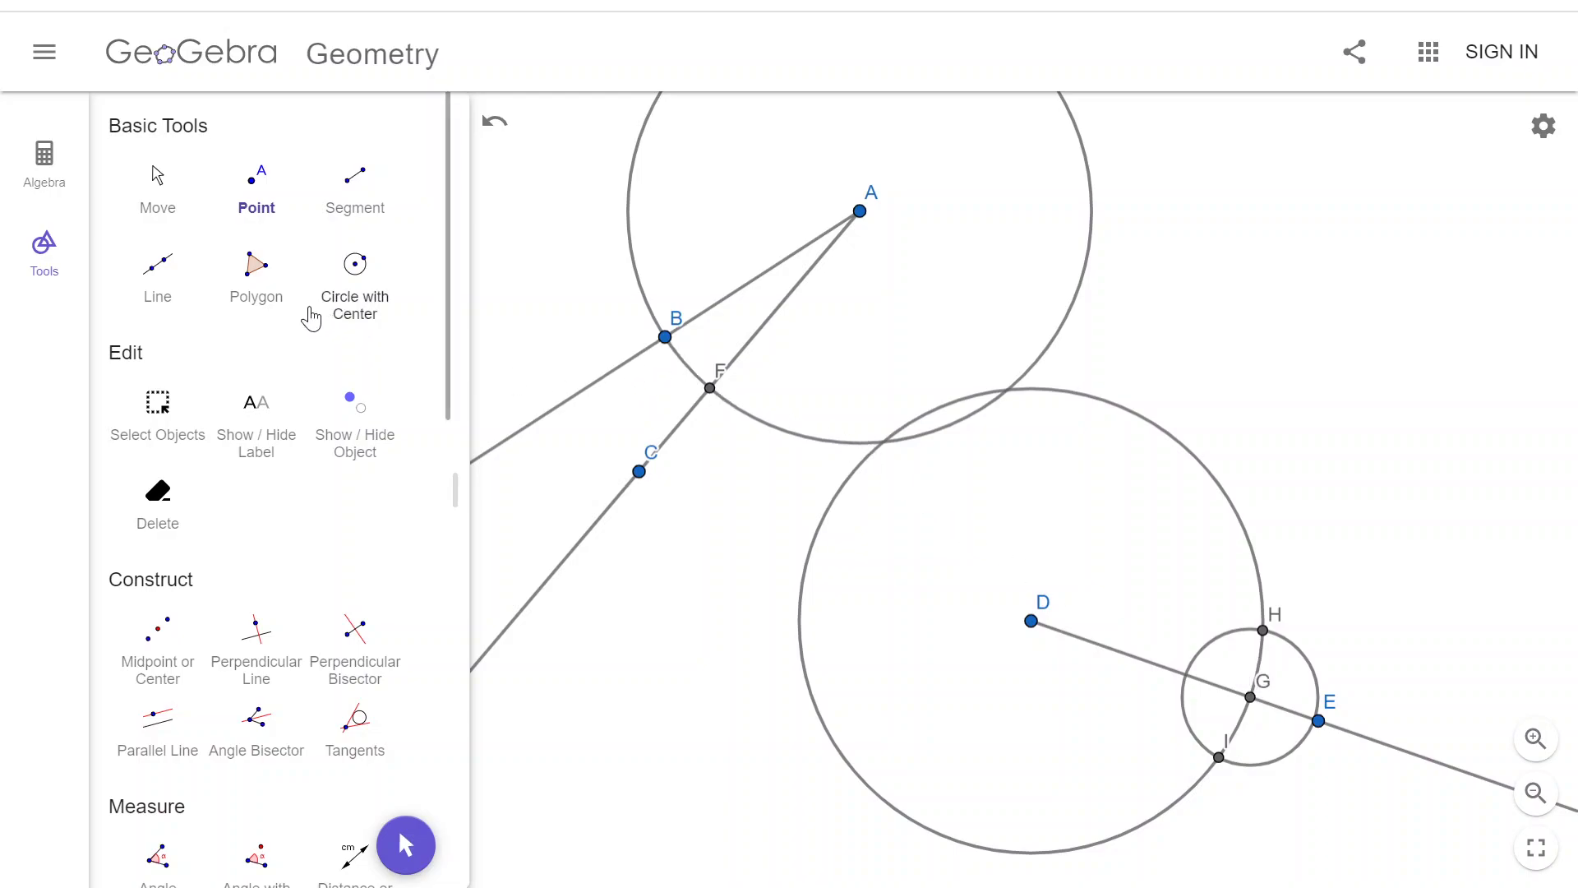
Step: Draw a new ray from D through H
{"action": "scroll", "coordinate": [181, 435], "scroll_direction": "down", "scroll_amount": 5}
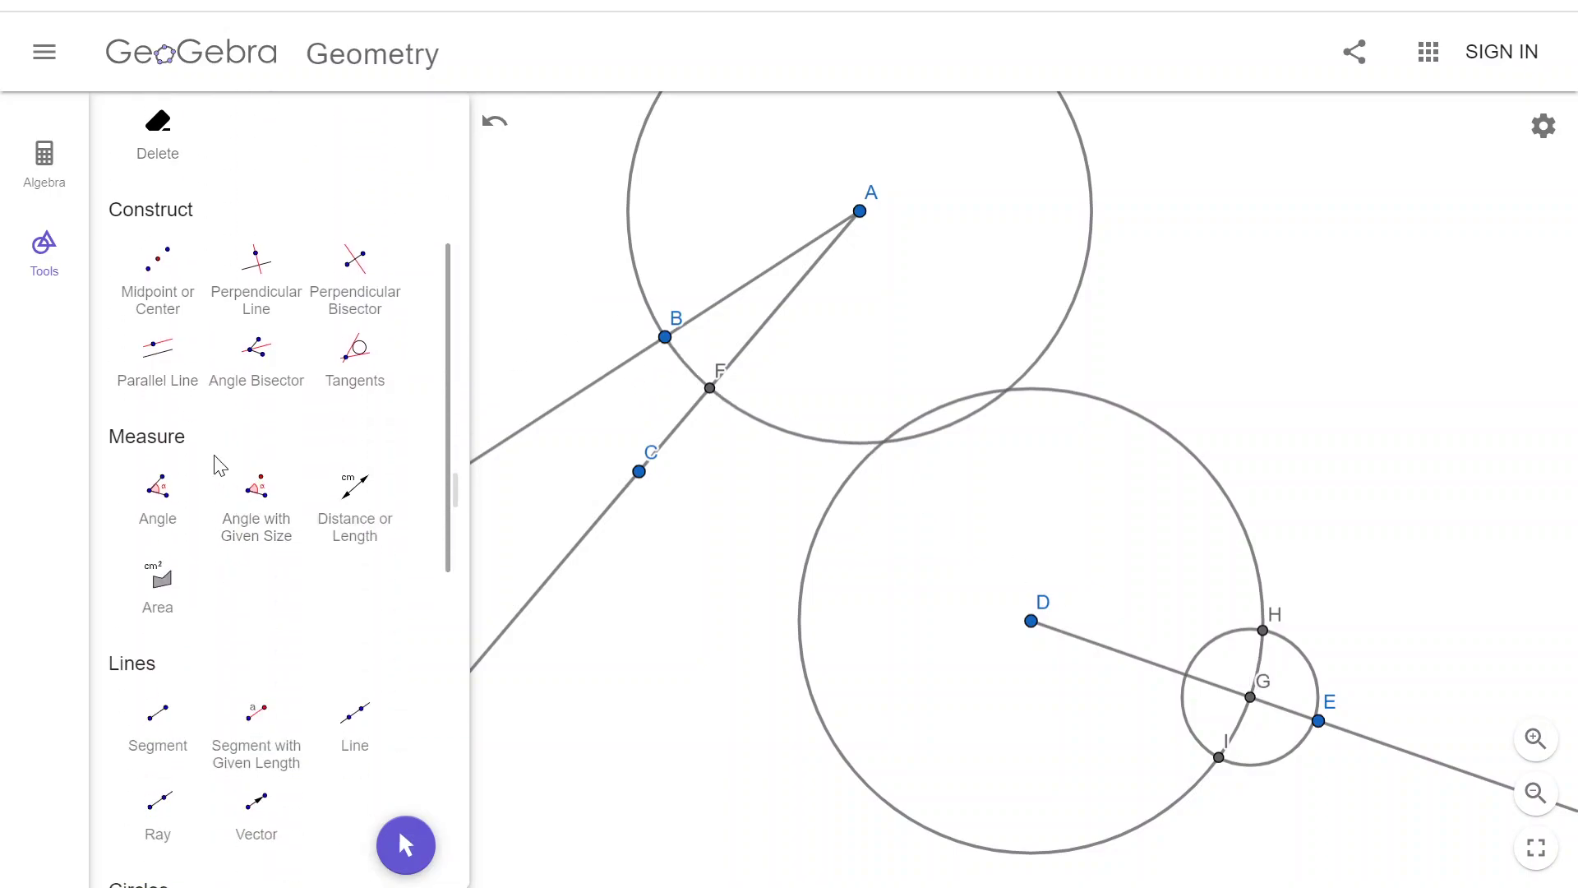
{"action": "scroll", "coordinate": [211, 473], "scroll_direction": "down", "scroll_amount": 3}
{"action": "left_click", "coordinate": [161, 567]}
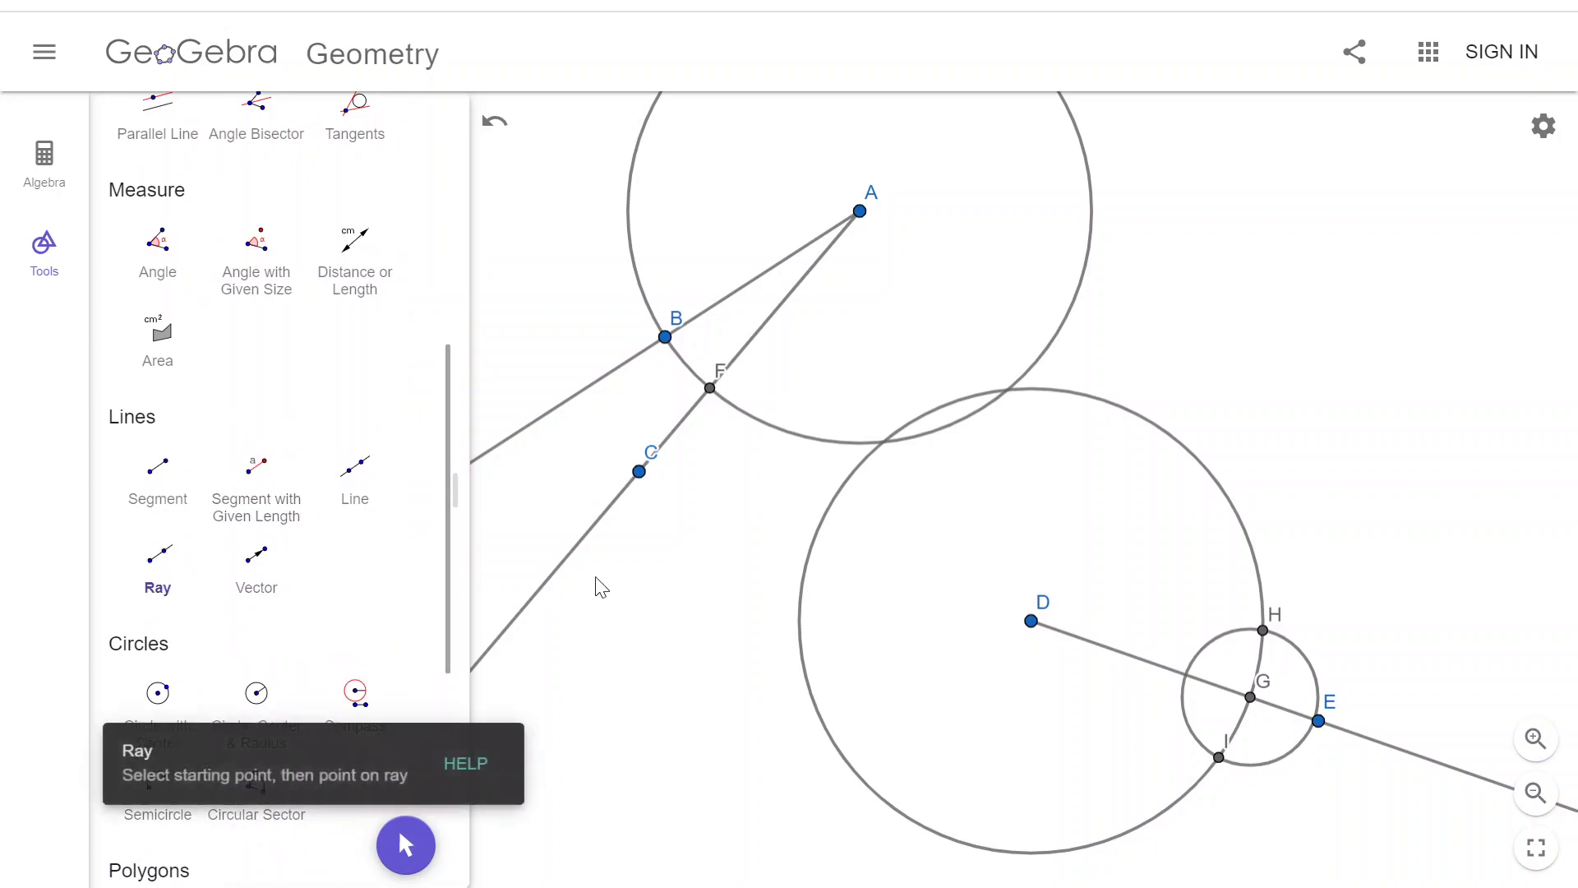
{"action": "left_click", "coordinate": [1030, 622]}
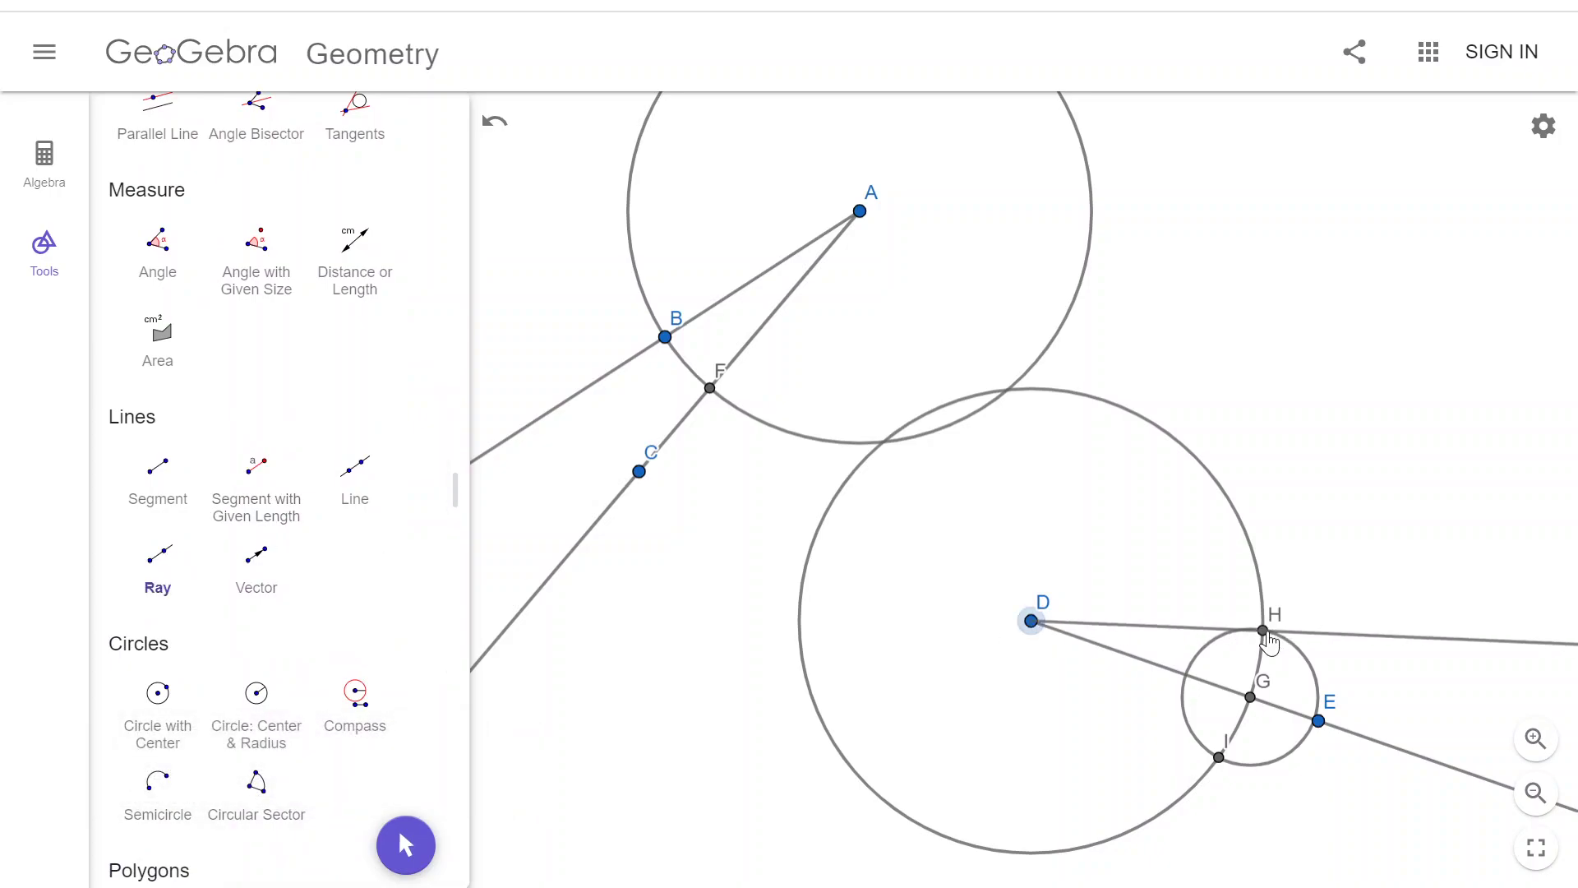
{"action": "left_click", "coordinate": [1263, 631]}
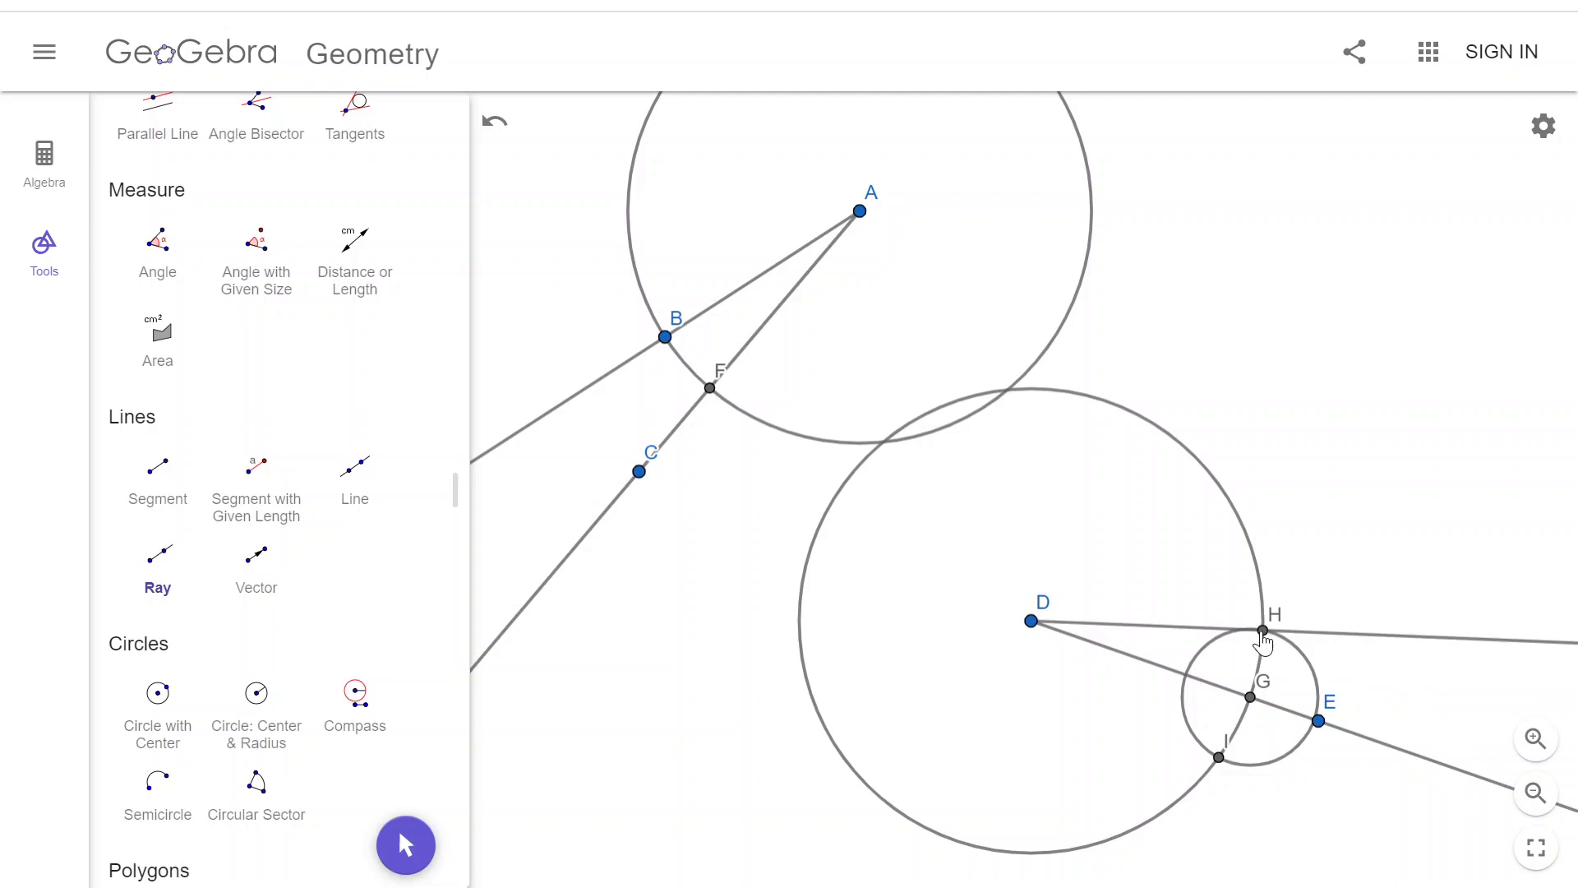